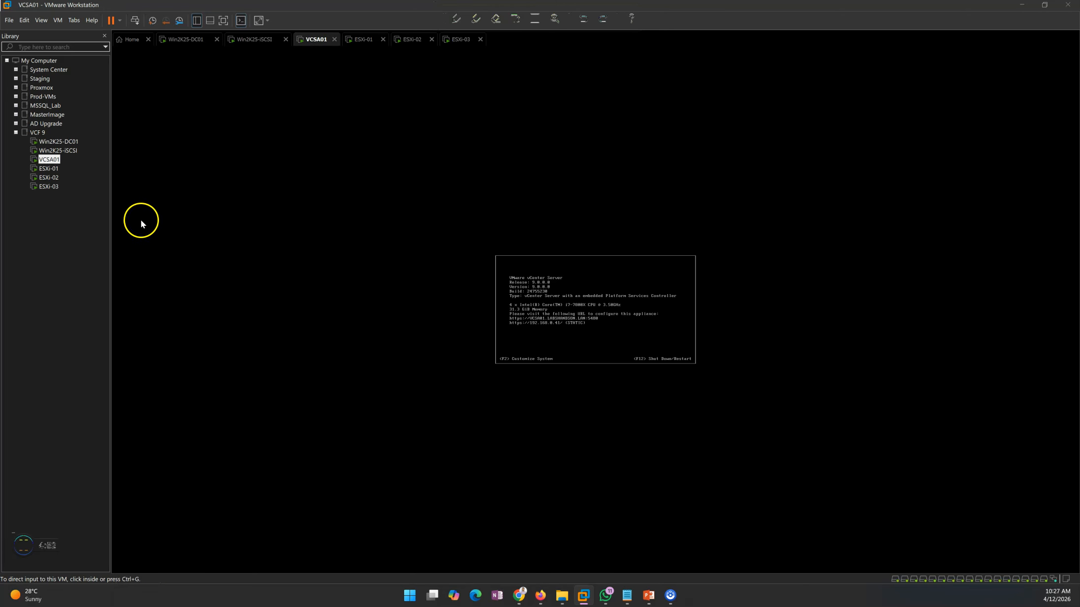
# Switch to the Win2K25-DC01 virtual machine and review the datastores of the hosts esxi-01, esxi-02 and esxi-03
pyautogui.click(263, 43)
pyautogui.click(196, 43)
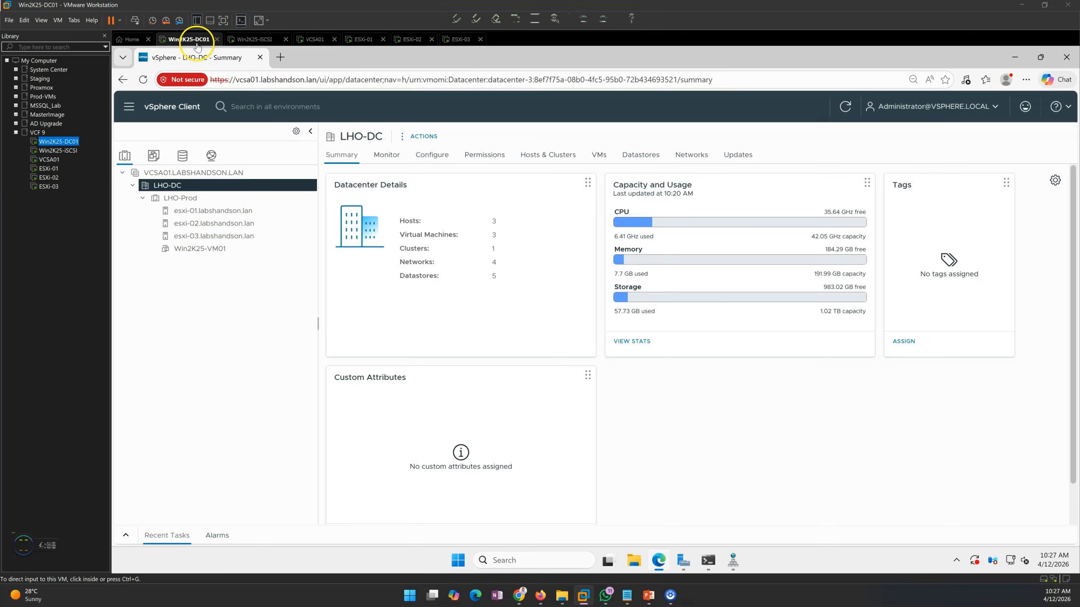
pyautogui.click(212, 210)
pyautogui.click(213, 224)
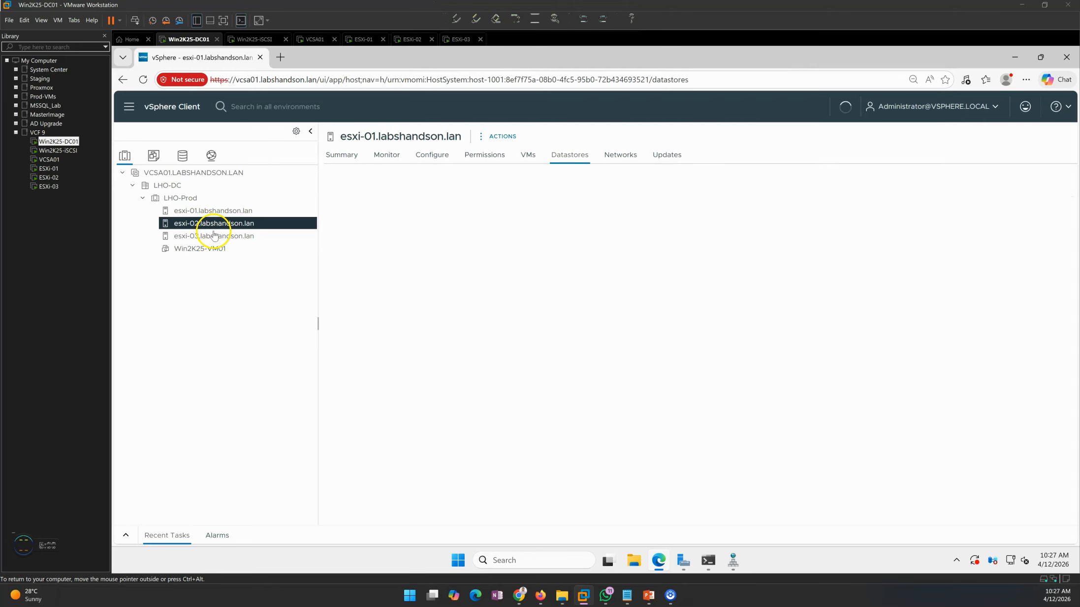
pyautogui.click(213, 236)
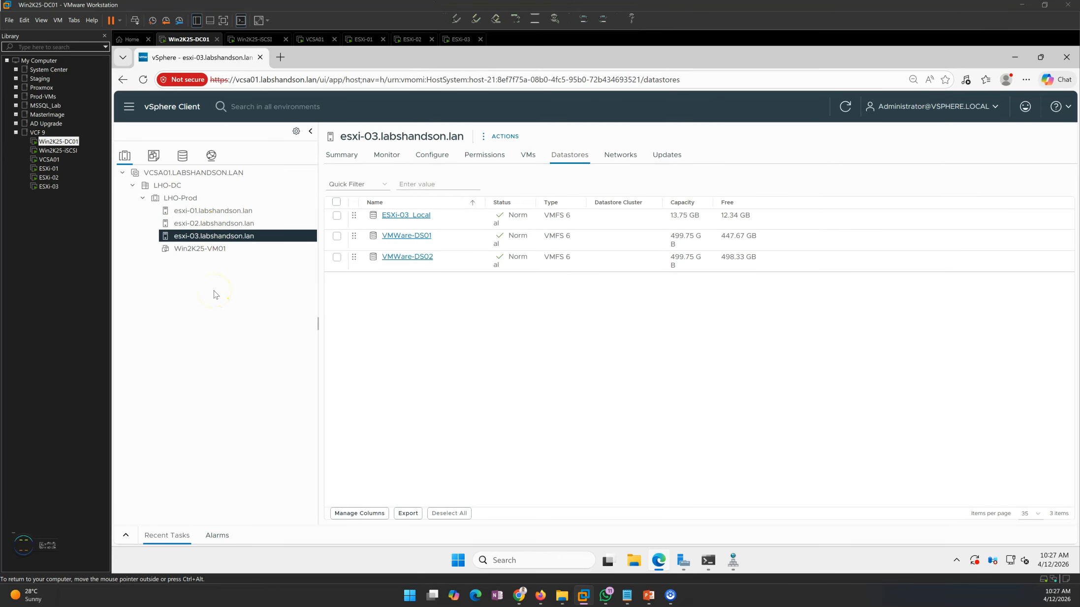
pyautogui.click(217, 212)
pyautogui.click(221, 225)
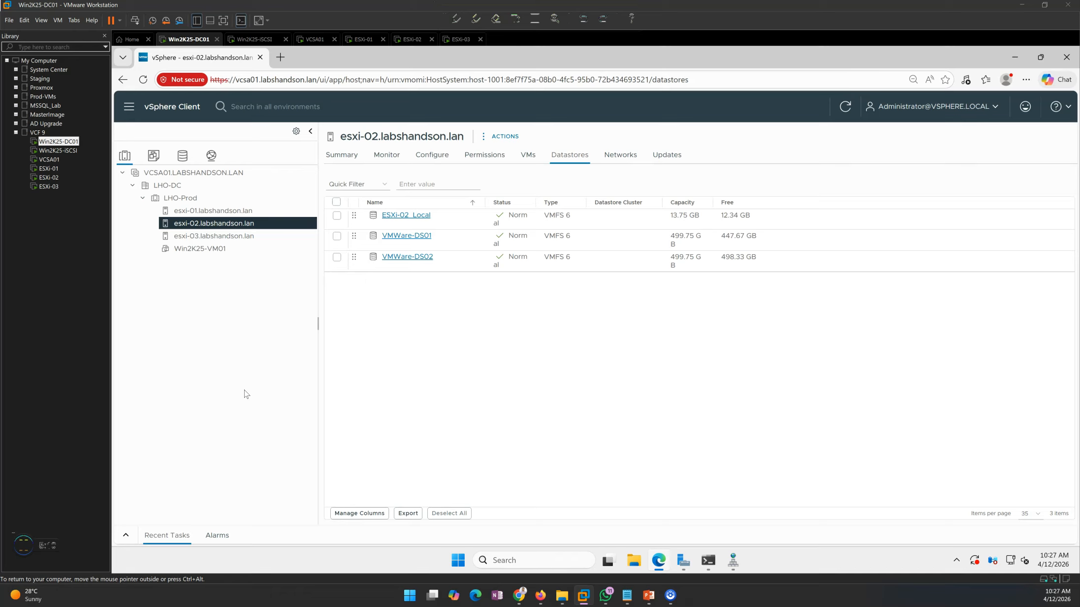
# Look at the VCSA01 console, then view the LHO-Prod cluster summary on Win2K25-DC01
pyautogui.click(315, 39)
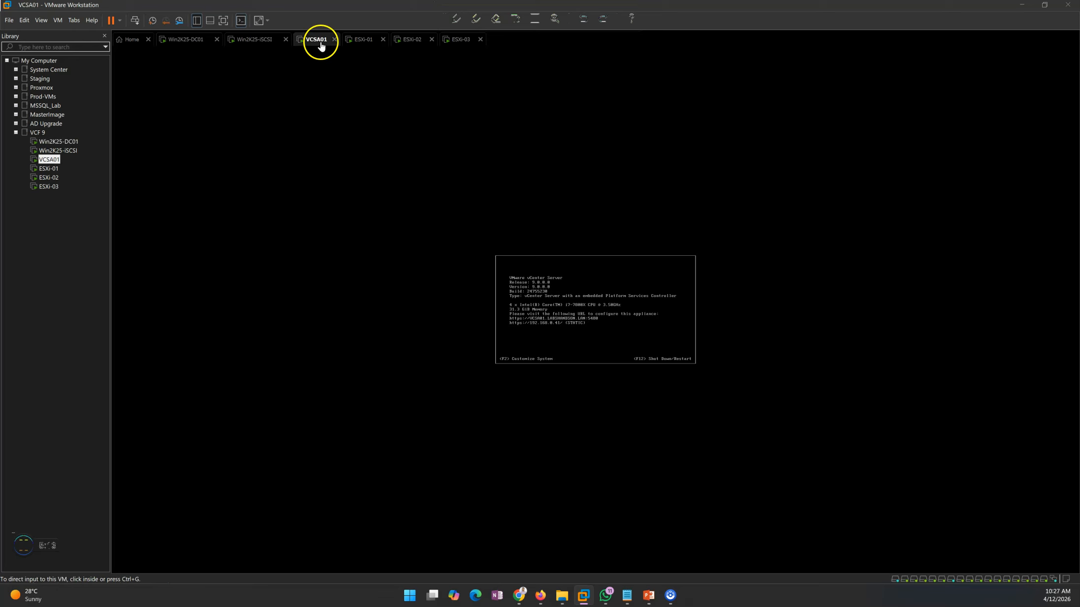
pyautogui.click(192, 40)
pyautogui.click(181, 199)
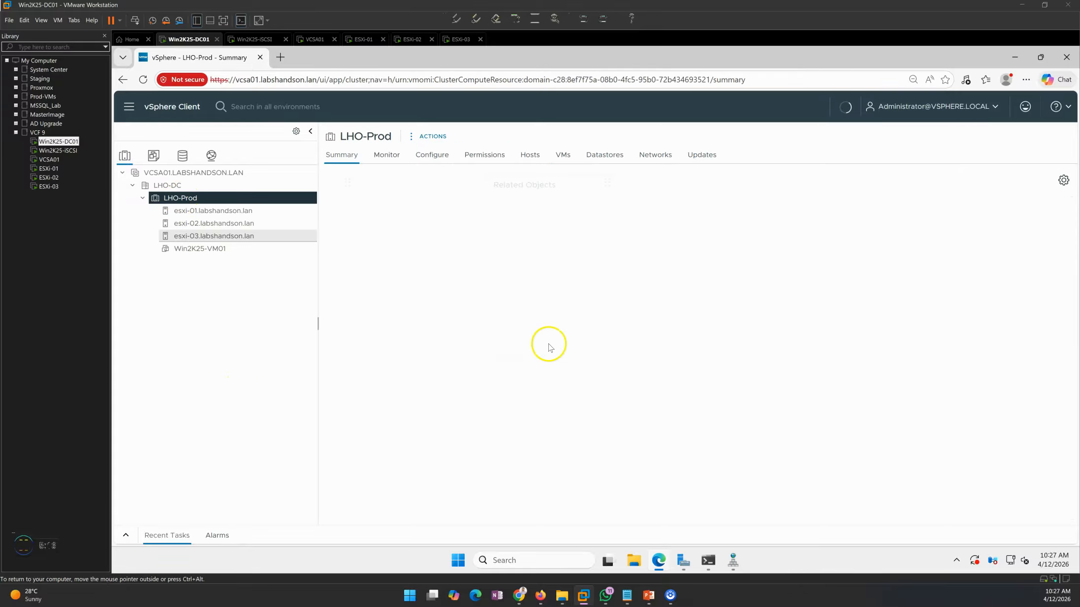
# On Win2K25-iSCSI, view the iSCSI virtual disks VMWare-DS01.vhdx and VMWare-DS02.vhdx in File and Storage Services
pyautogui.click(257, 39)
pyautogui.click(176, 129)
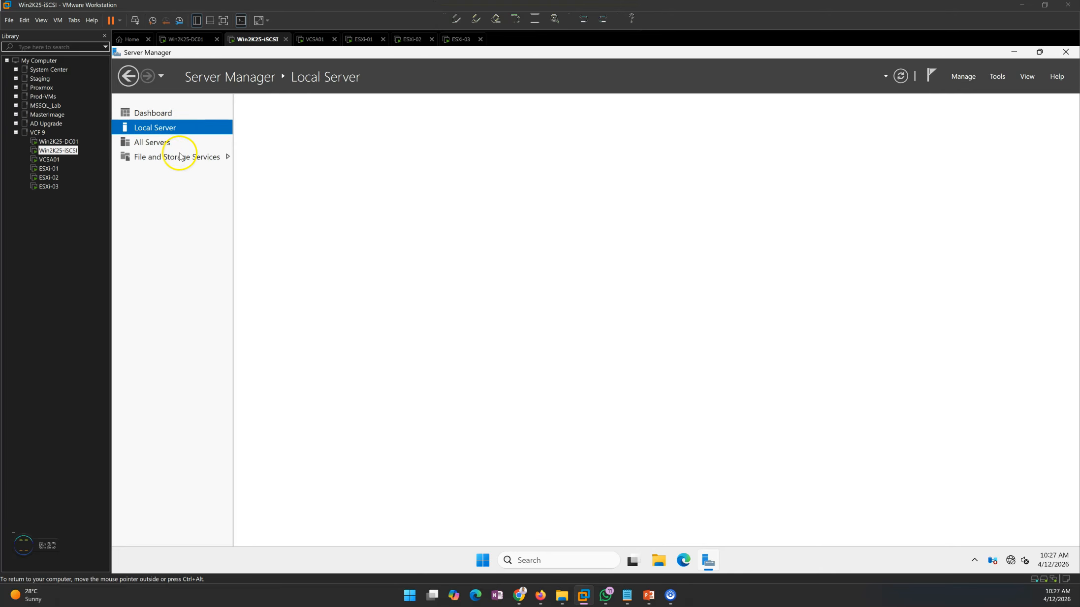
pyautogui.click(173, 156)
pyautogui.click(181, 194)
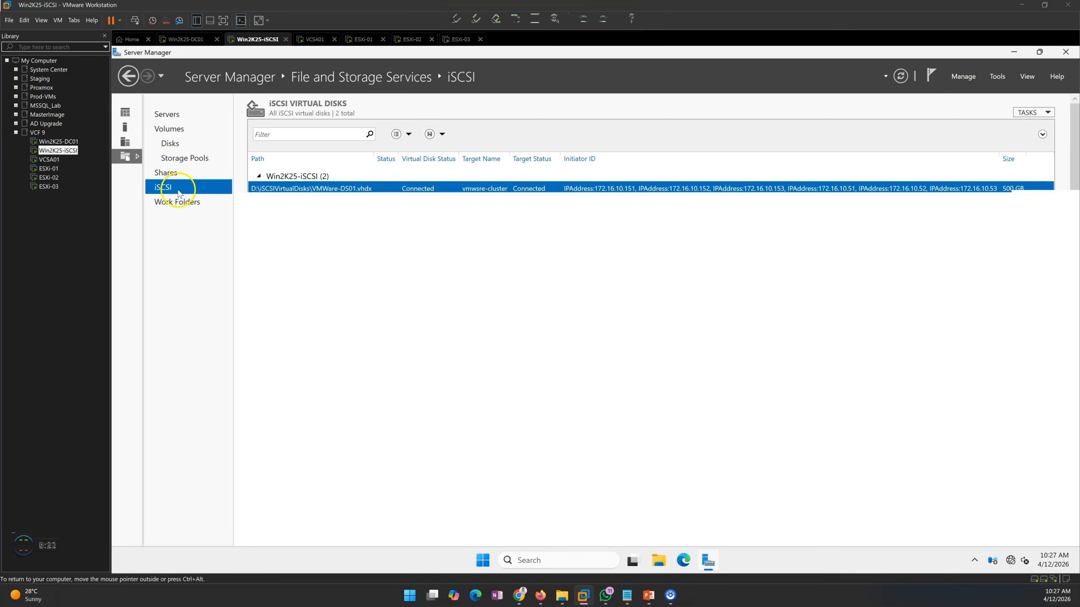
pyautogui.click(377, 203)
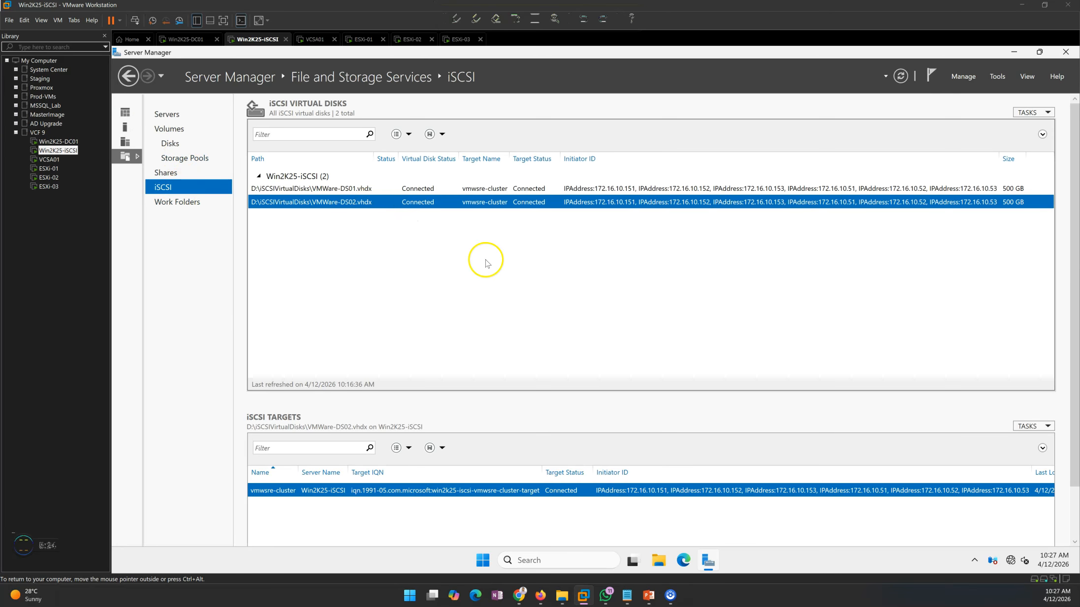
pyautogui.click(372, 189)
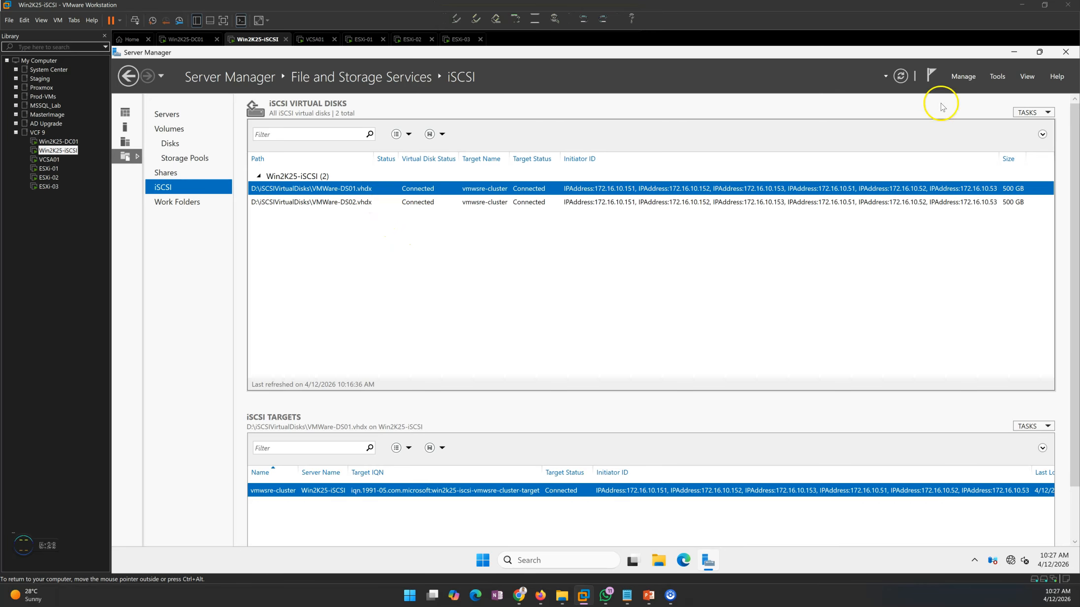
# Check the iSCSI Target Server role under File and iSCSI Services in the Add Roles and Features Wizard, and cancel the wizard
pyautogui.click(964, 76)
pyautogui.click(971, 93)
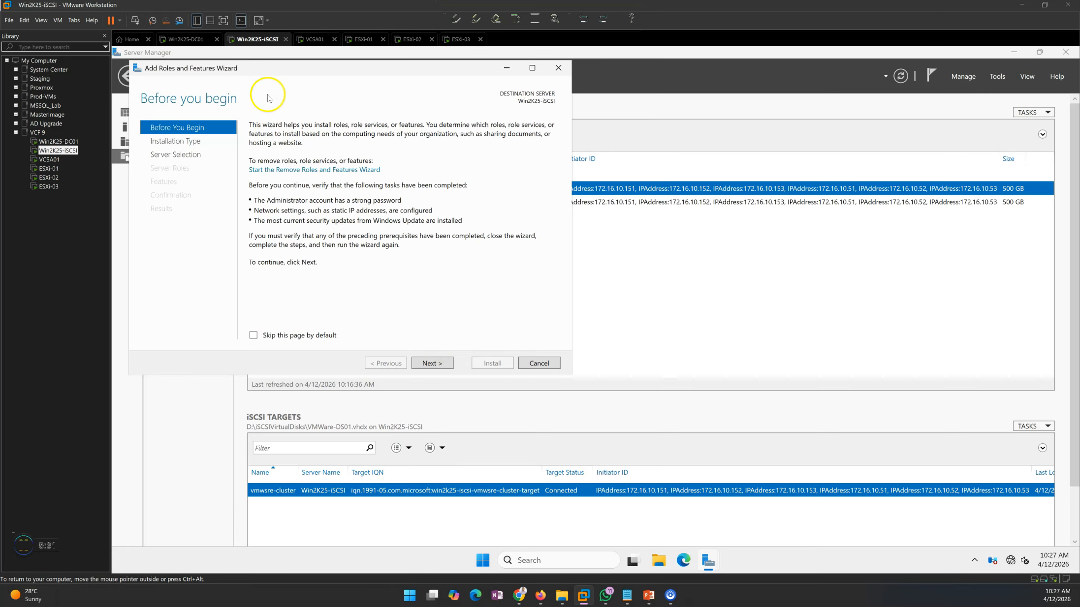
pyautogui.click(438, 367)
pyautogui.click(437, 368)
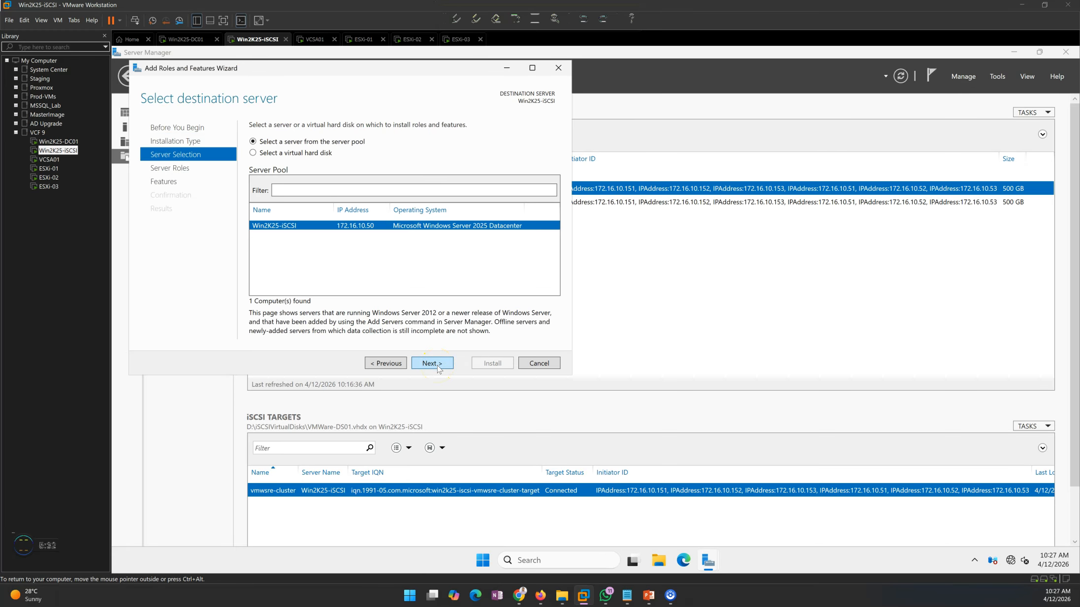
pyautogui.click(437, 367)
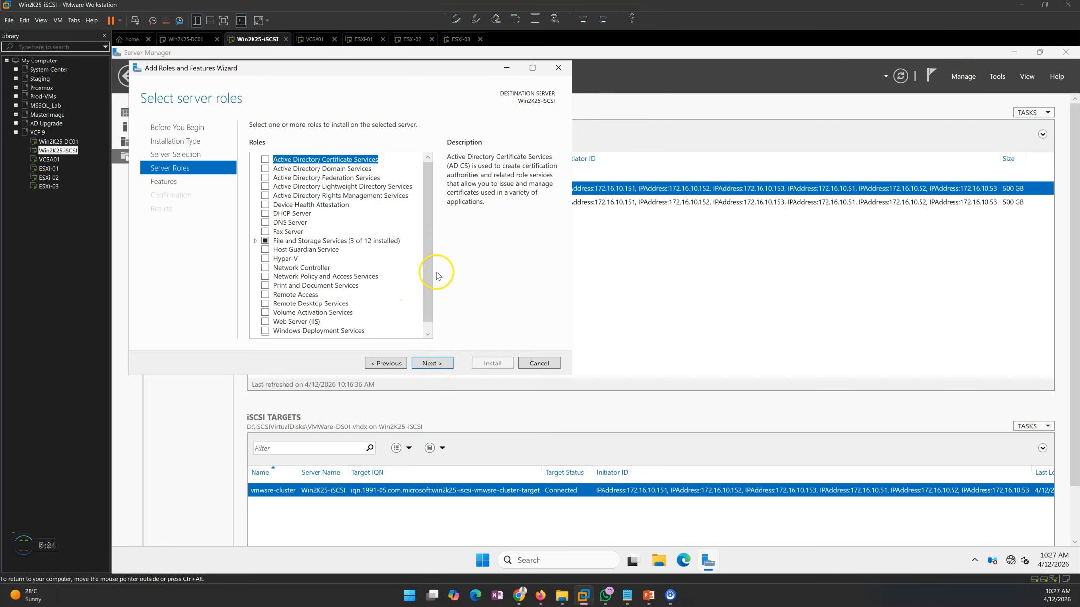
pyautogui.click(256, 240)
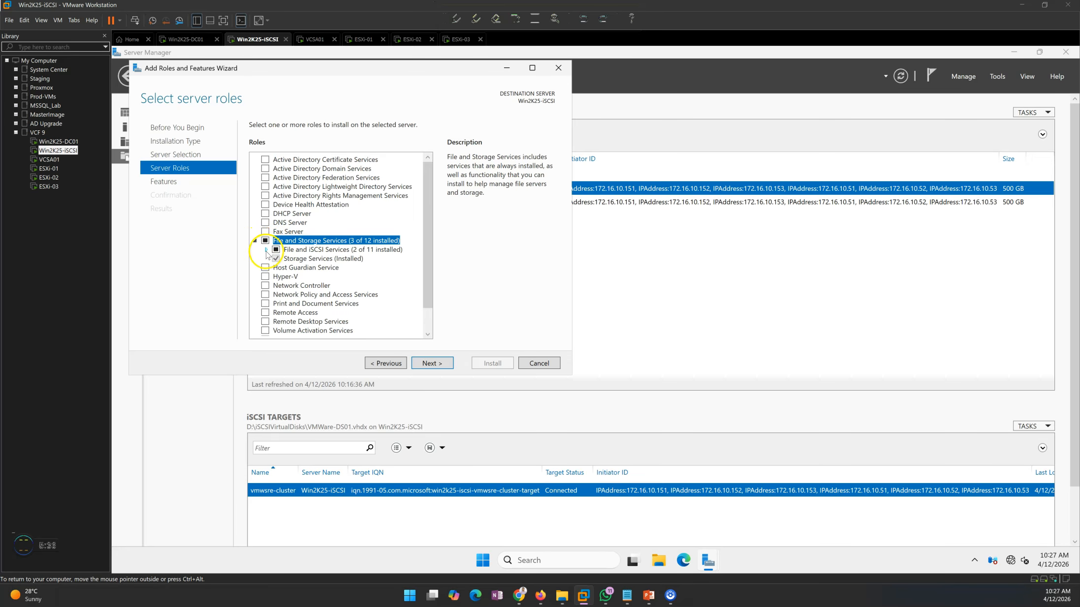
pyautogui.click(266, 250)
pyautogui.click(322, 322)
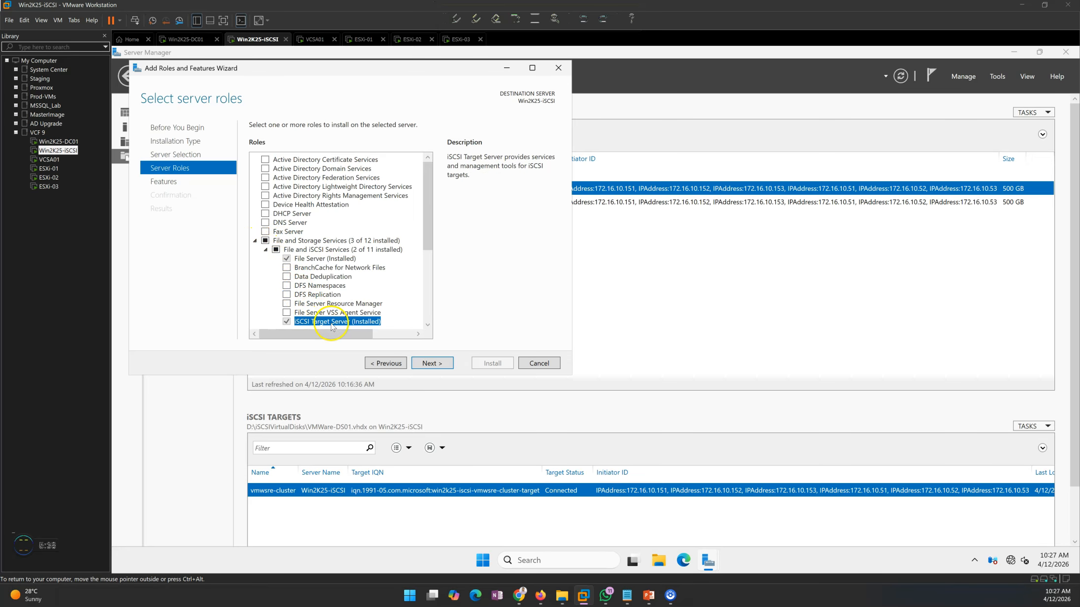
pyautogui.moveTo(427, 245); pyautogui.dragTo(430, 282)
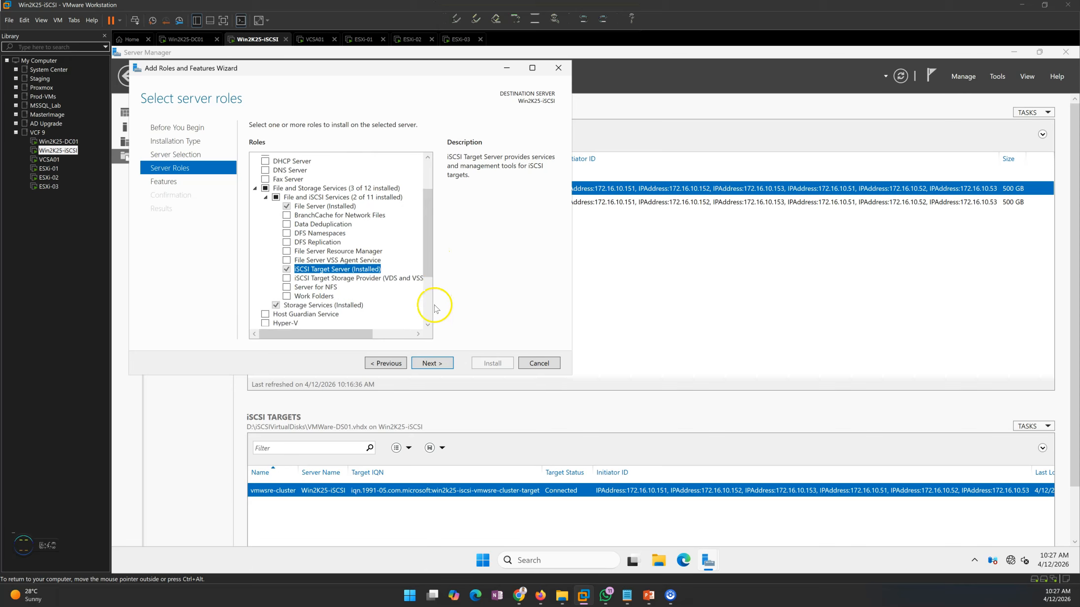
pyautogui.click(538, 363)
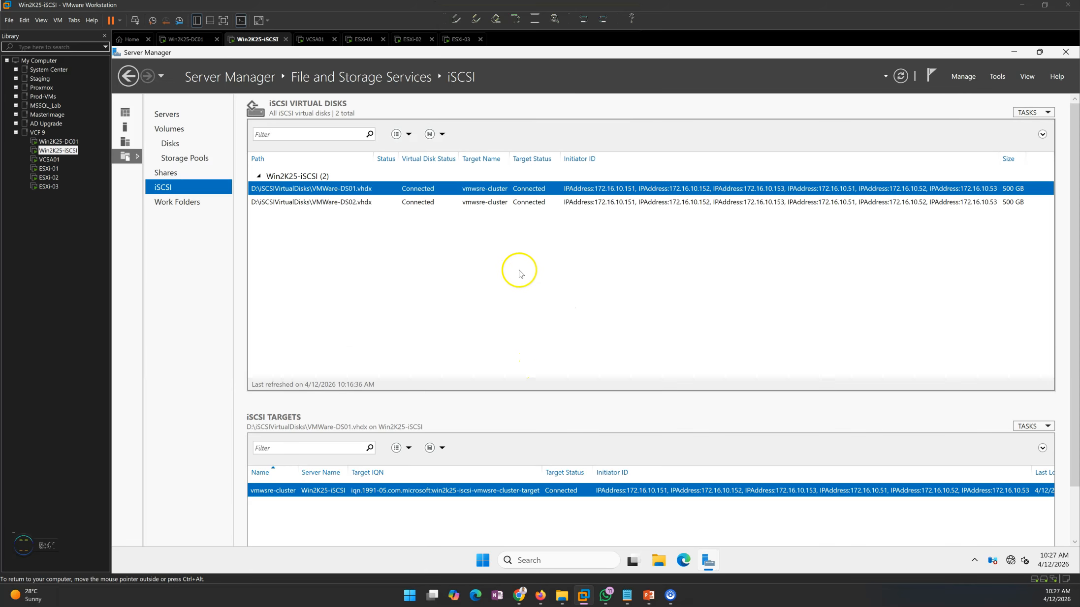
# Select the VMWare-DS02.vhdx virtual disk, and on Win2K25-DC01 view the iSCSI software adapter vmhba64 of host esxi-01
pyautogui.click(395, 203)
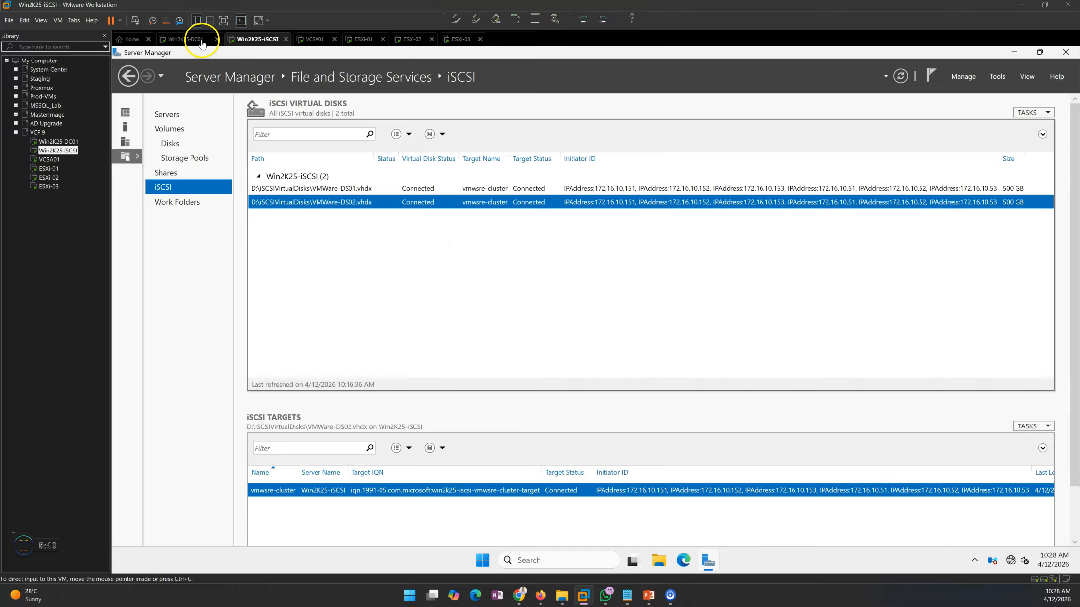
pyautogui.click(180, 39)
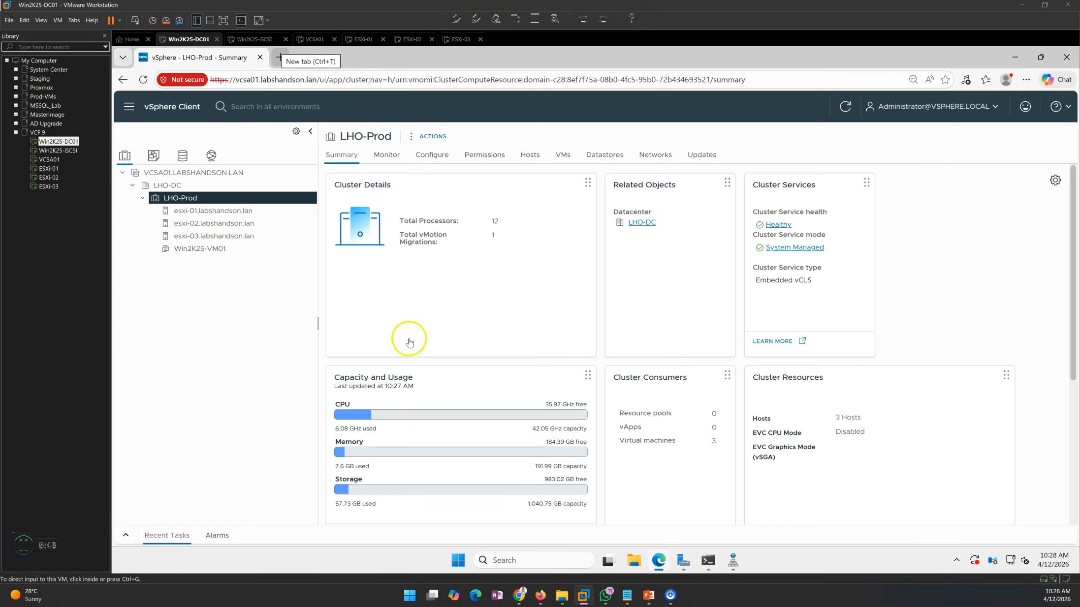
pyautogui.click(237, 213)
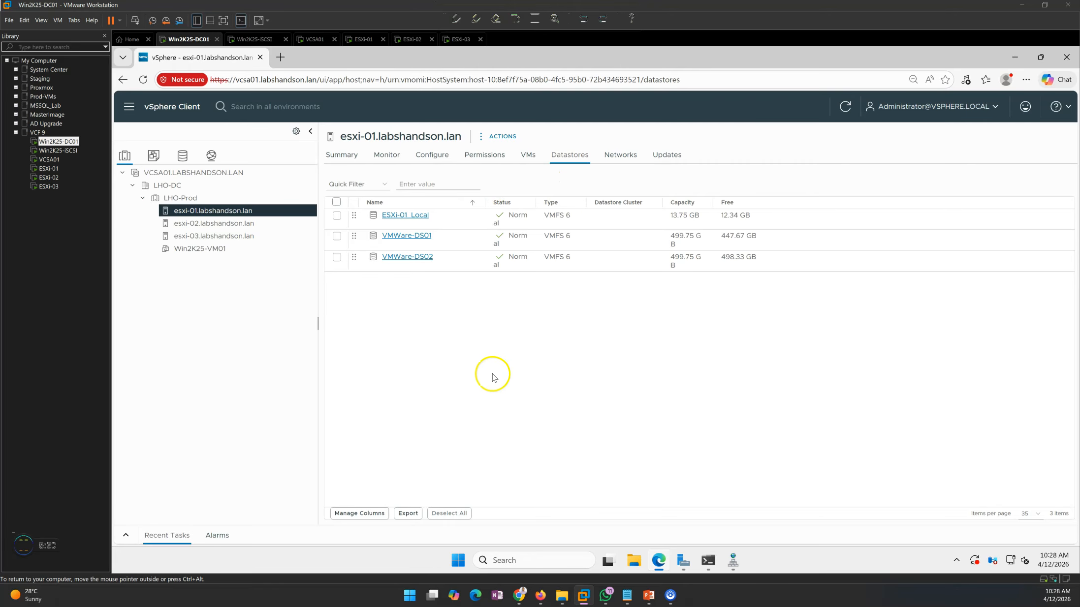
pyautogui.click(433, 156)
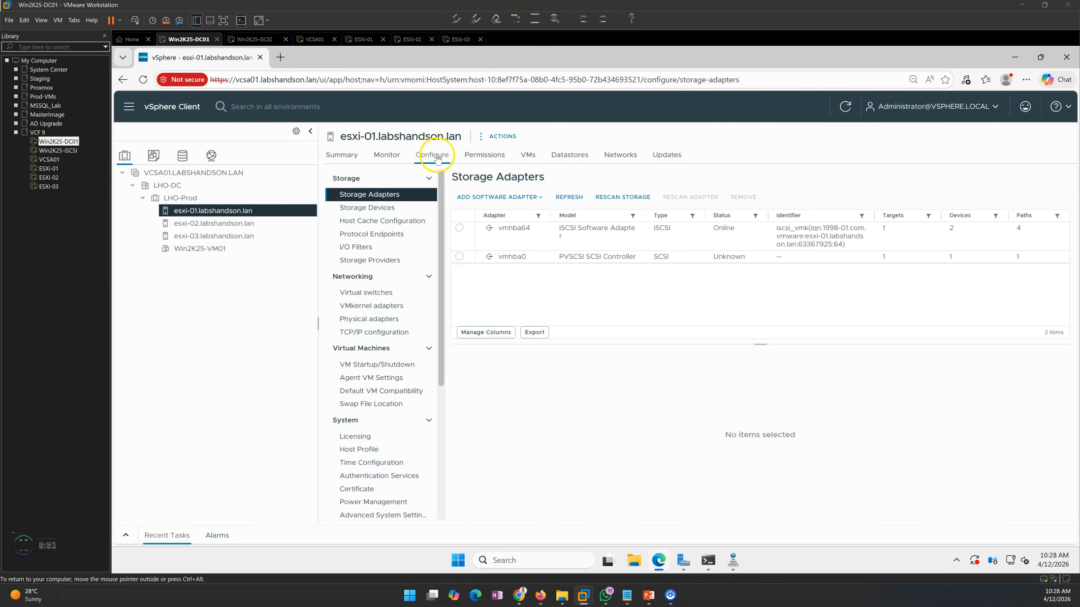
pyautogui.click(460, 228)
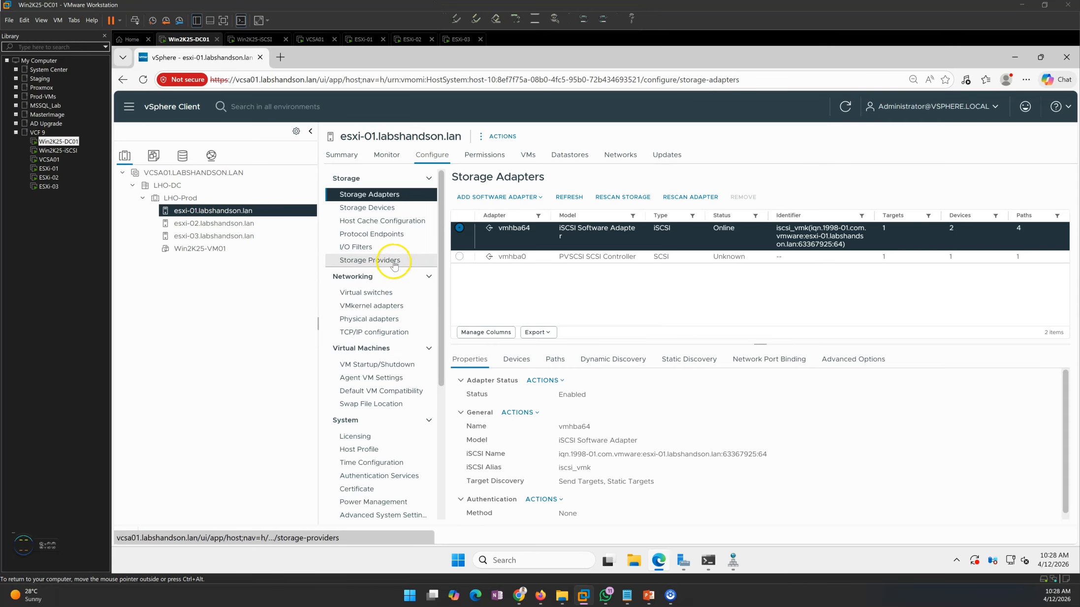
# Select both 500 GB MSFT iSCSI disks in esxi-01's storage devices and compare them with the virtual disks on Win2K25-iSCSI
pyautogui.click(384, 208)
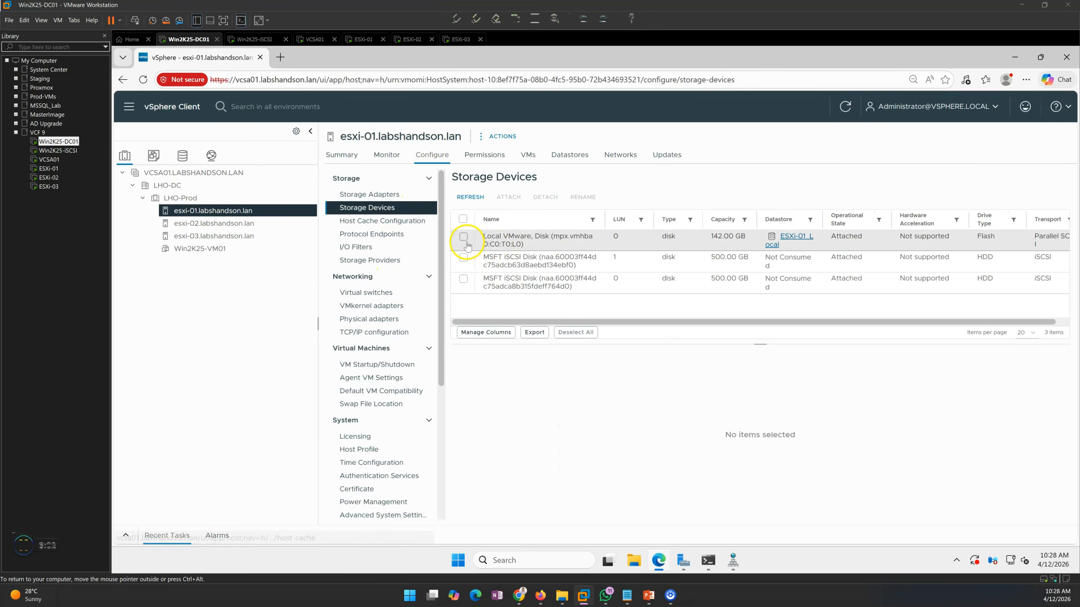
pyautogui.click(464, 257)
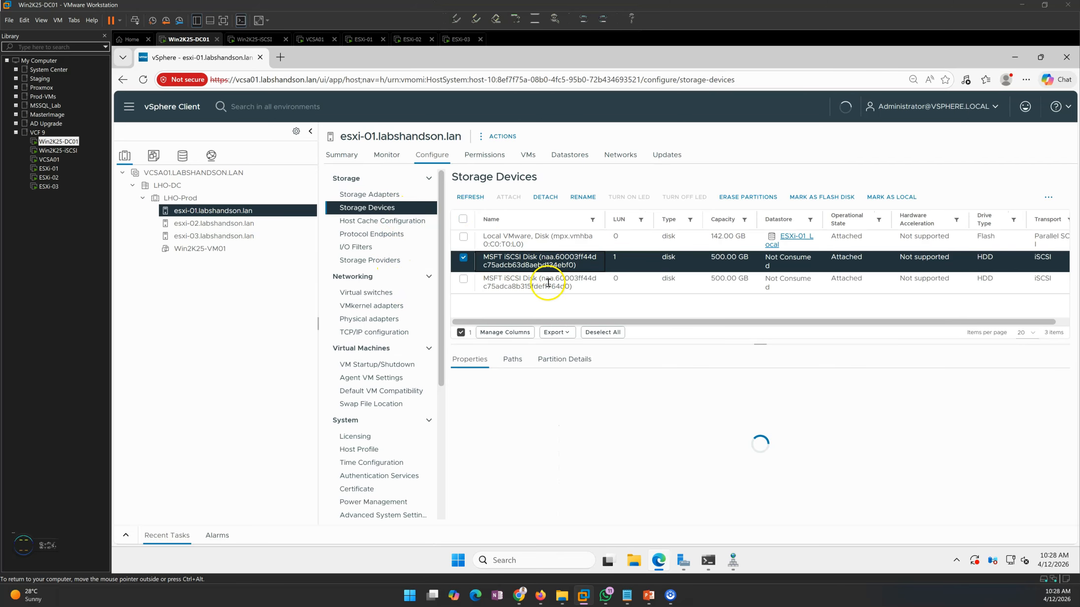
pyautogui.click(547, 283)
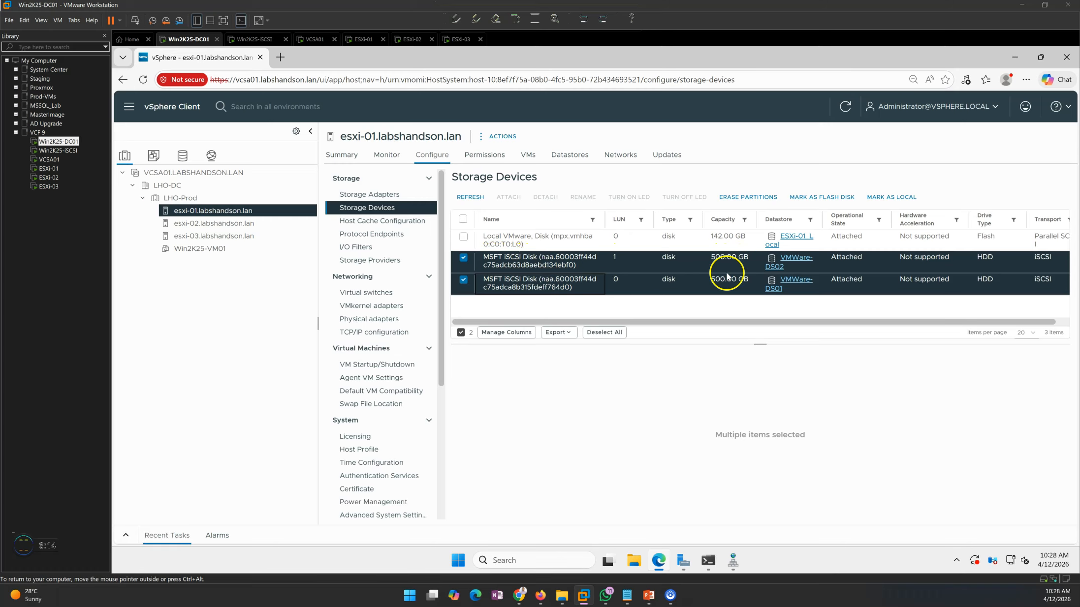
pyautogui.click(251, 39)
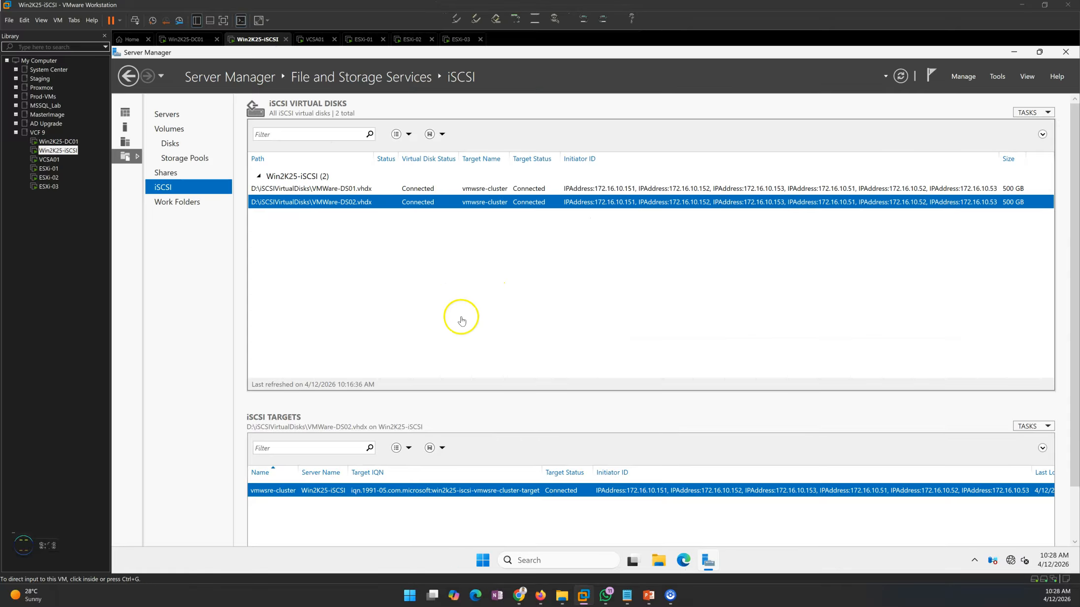
pyautogui.click(186, 39)
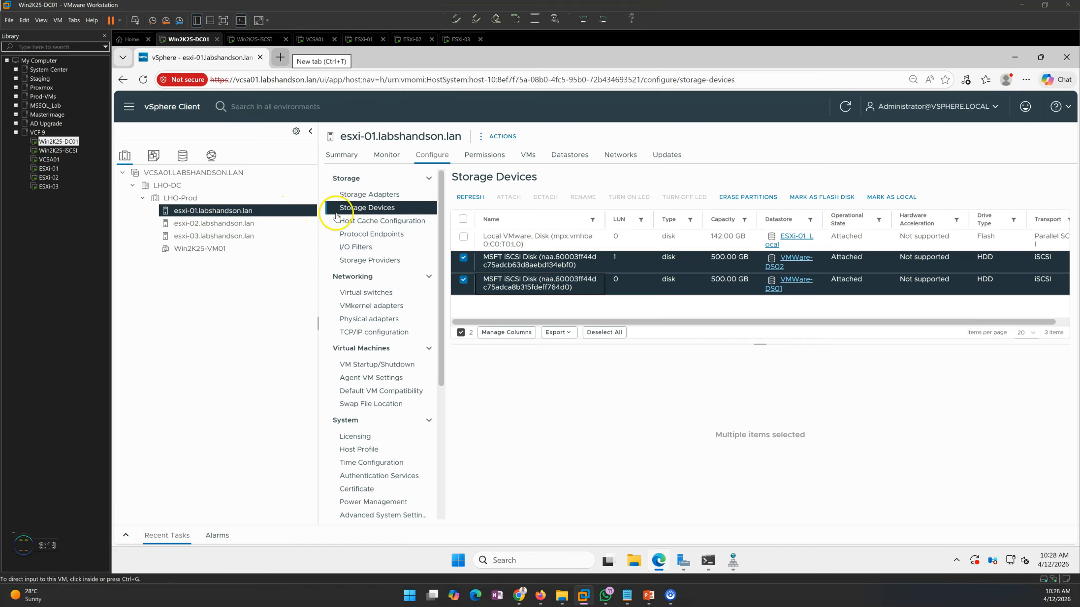
# Review esxi-01's software adapter options and select the iSCSI server 172.16.10.50:3260 in vmhba64's dynamic discovery list
pyautogui.click(376, 197)
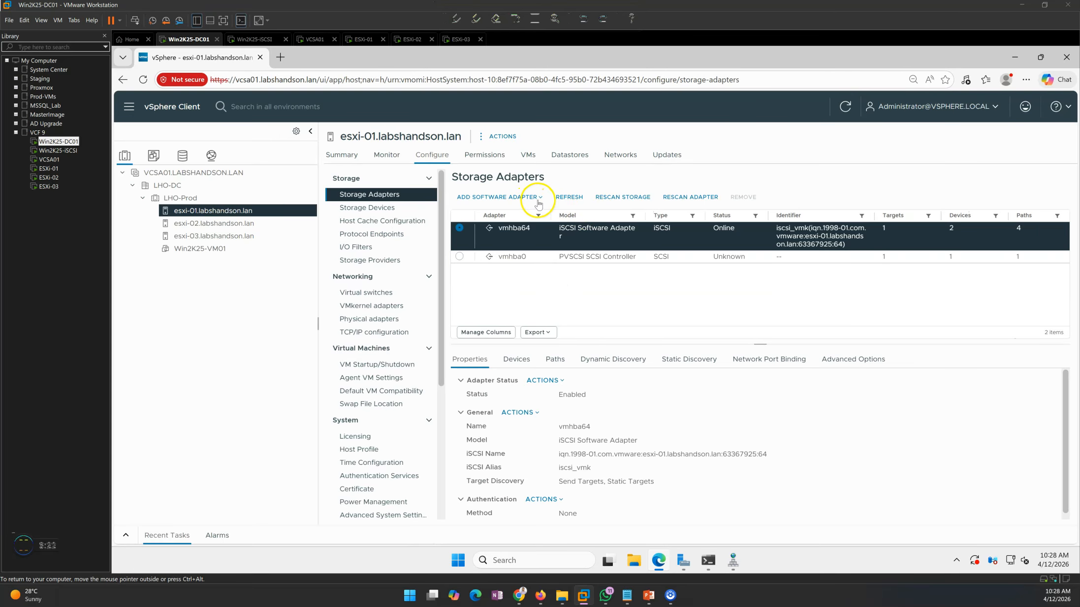
pyautogui.click(538, 199)
pyautogui.click(565, 285)
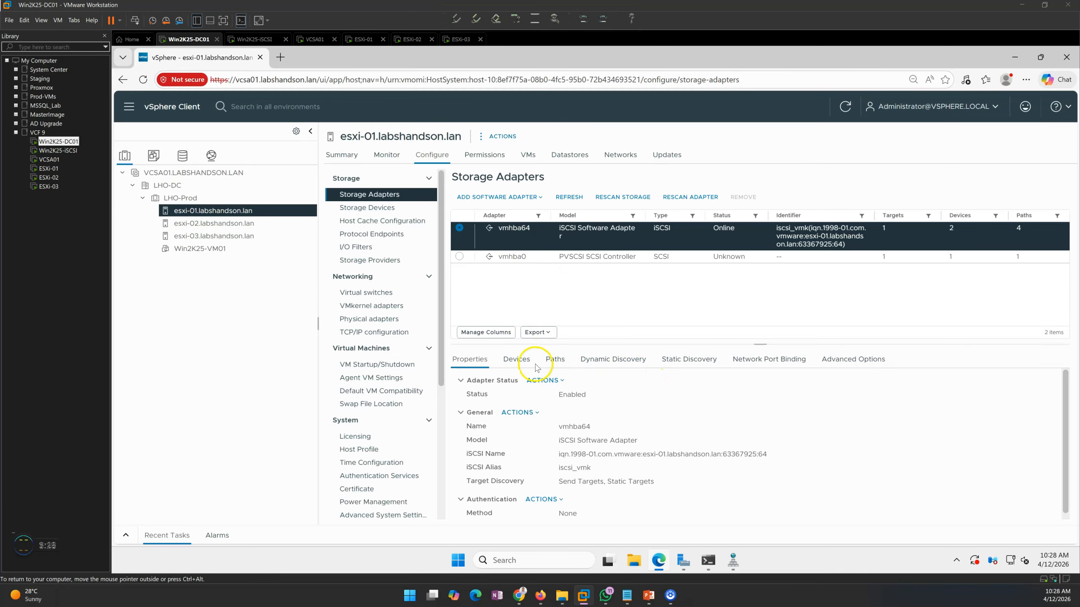
pyautogui.click(615, 359)
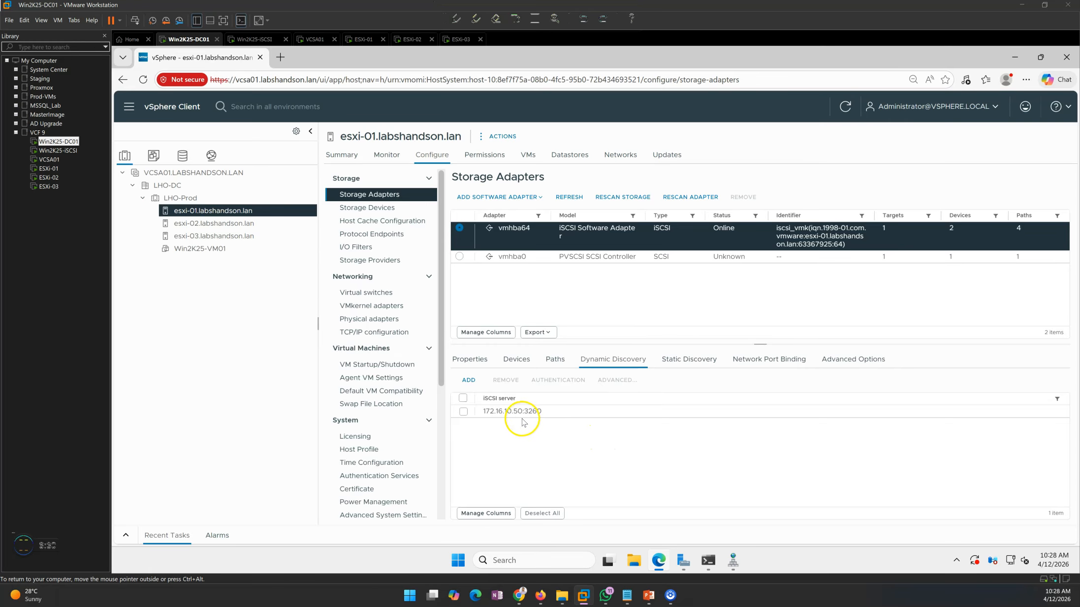
pyautogui.click(485, 413)
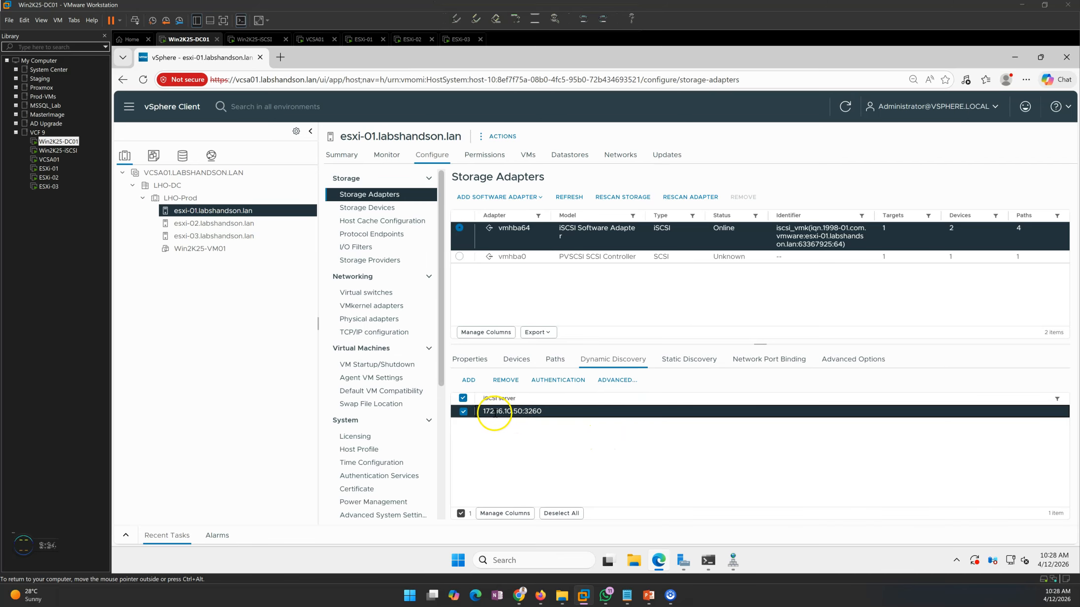
# Switch to Win2K25-iSCSI and check the Ethernet0 address in its Local Server properties
pyautogui.click(269, 40)
pyautogui.click(126, 114)
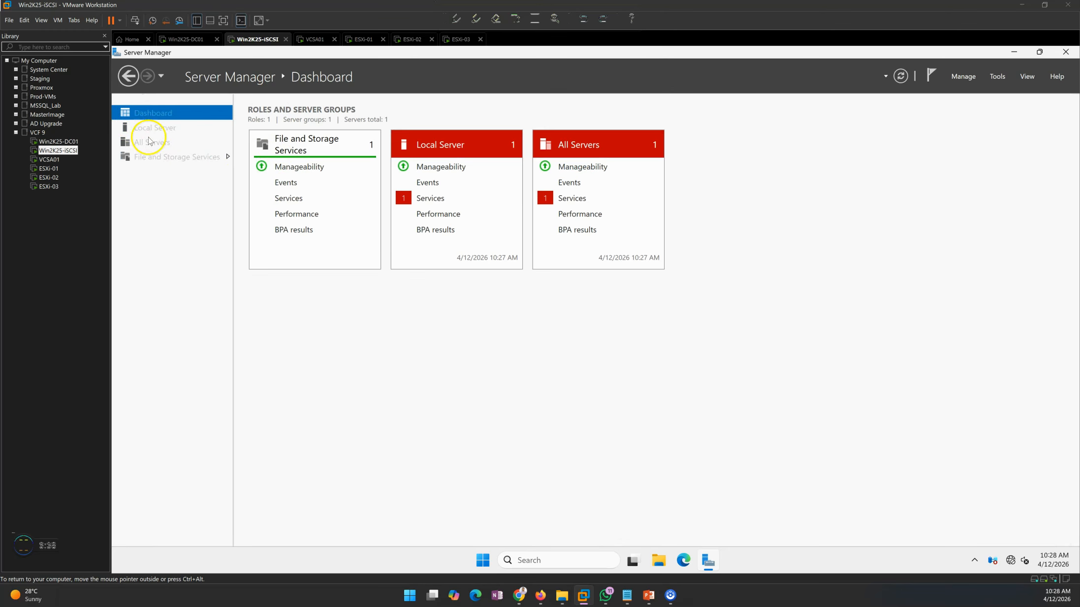
pyautogui.click(173, 129)
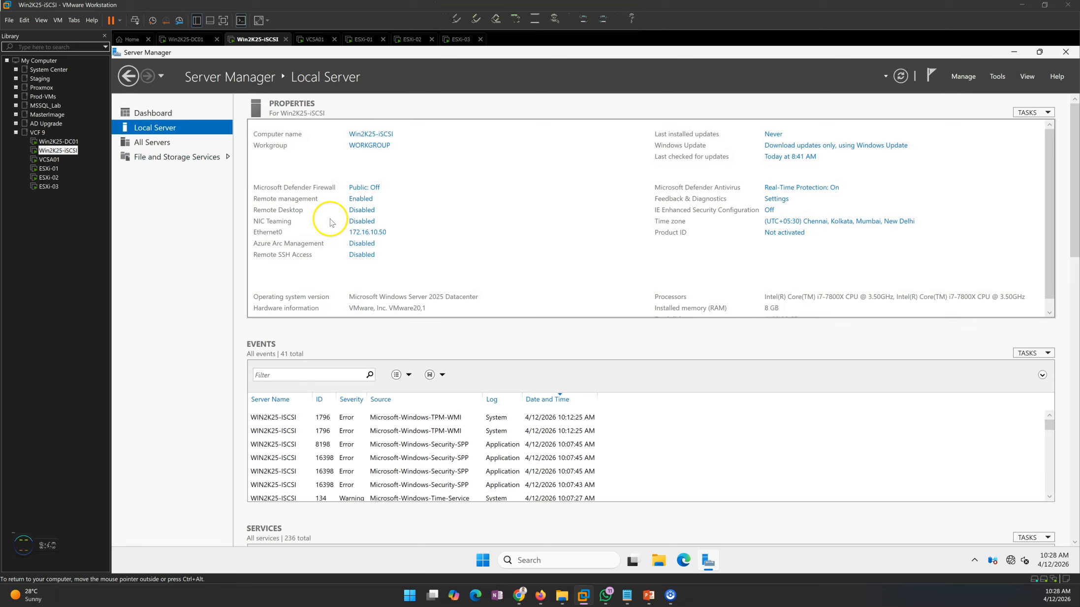
# Check the network adapter in the Win2K25-iSCSI virtual machine's settings and close them without changes
pyautogui.rightClick(262, 39)
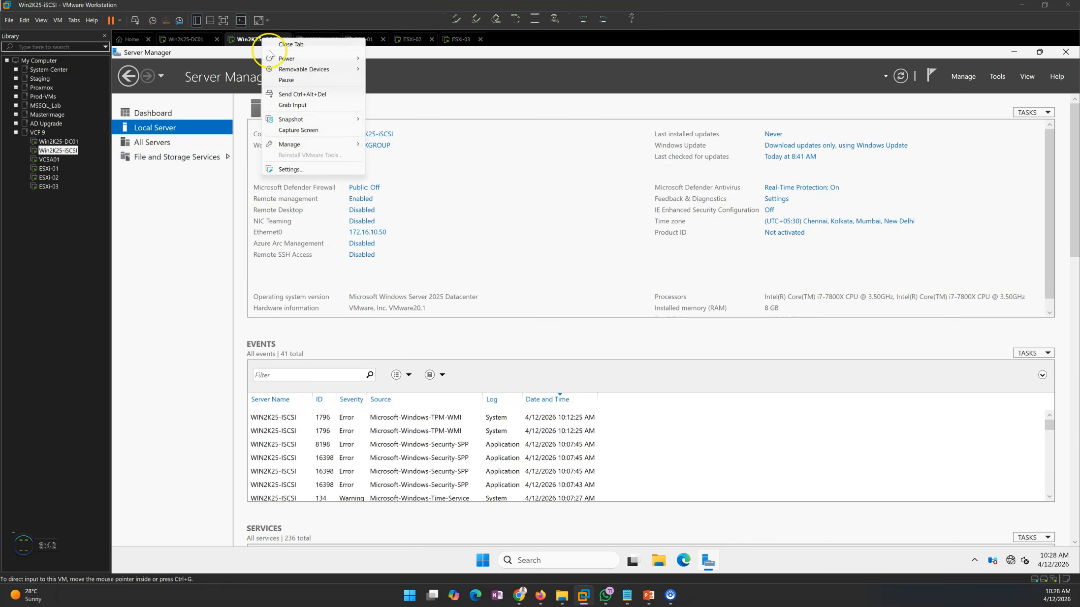
pyautogui.click(305, 170)
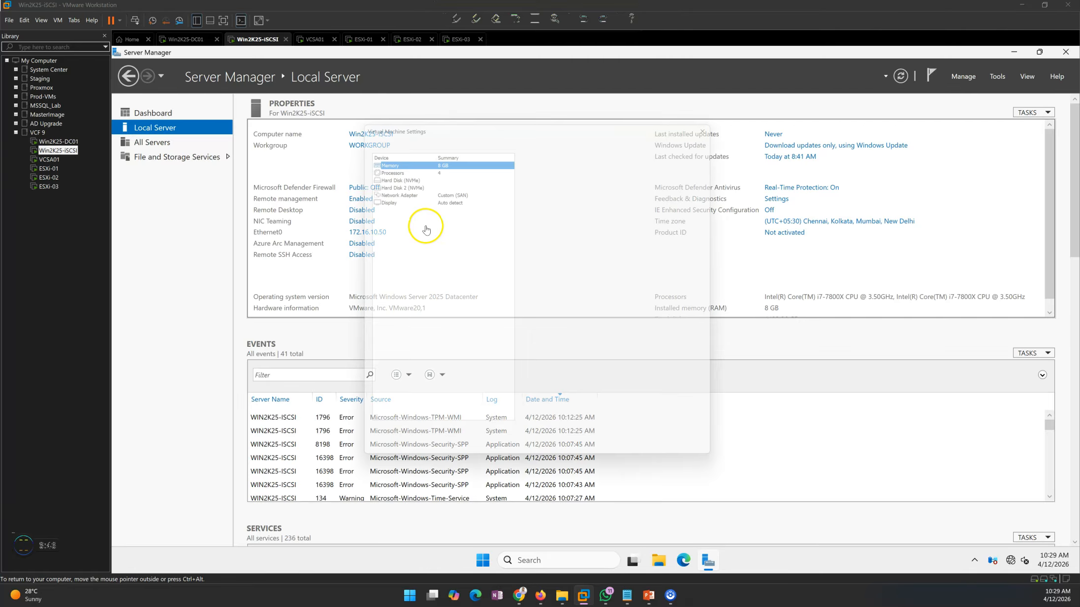
pyautogui.click(447, 188)
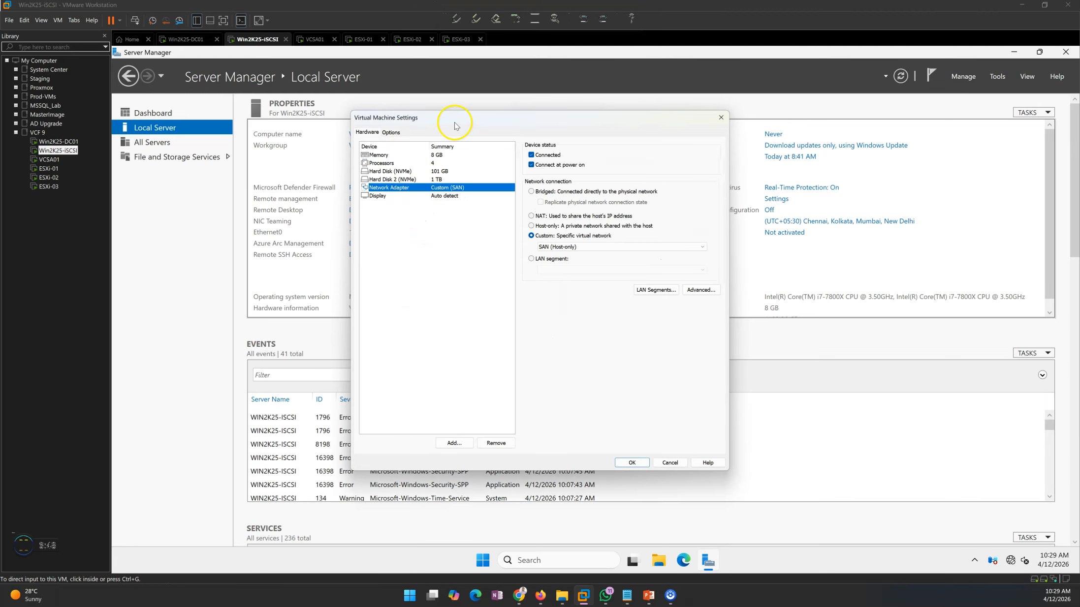
pyautogui.moveTo(455, 126); pyautogui.dragTo(566, 122)
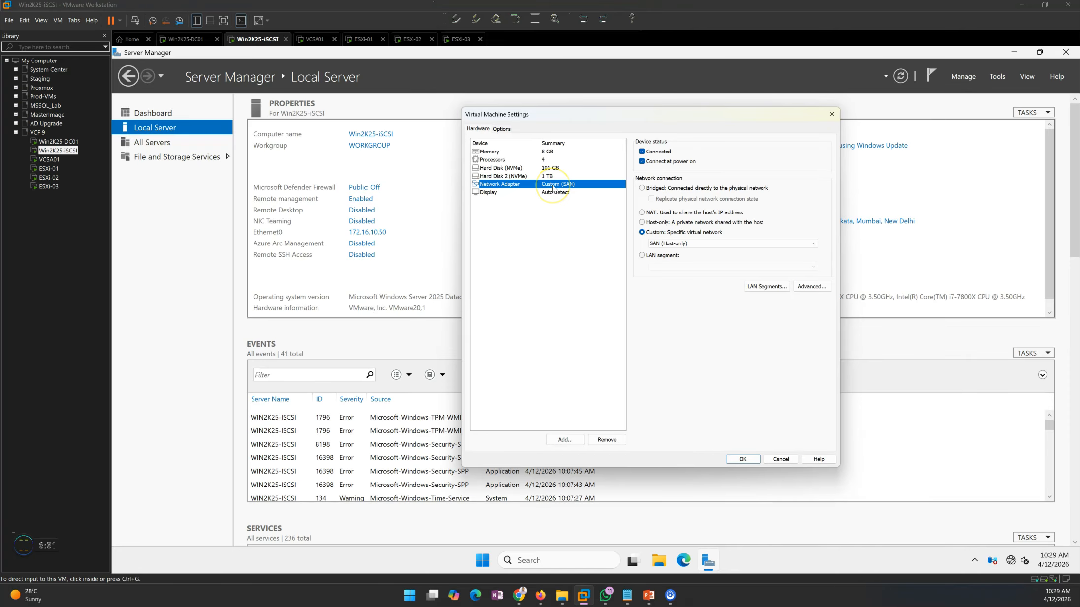
pyautogui.click(785, 462)
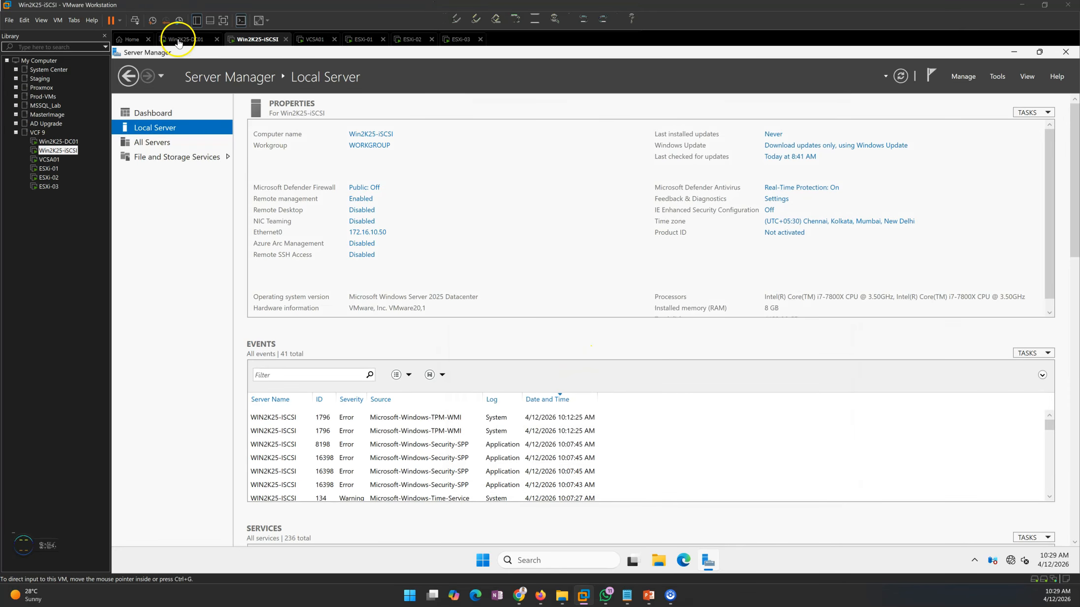
# Switch to Win2K25-DC01 and select the iSCSI-02 and iSCSI-01 port groups in vmhba64's network port binding
pyautogui.click(178, 43)
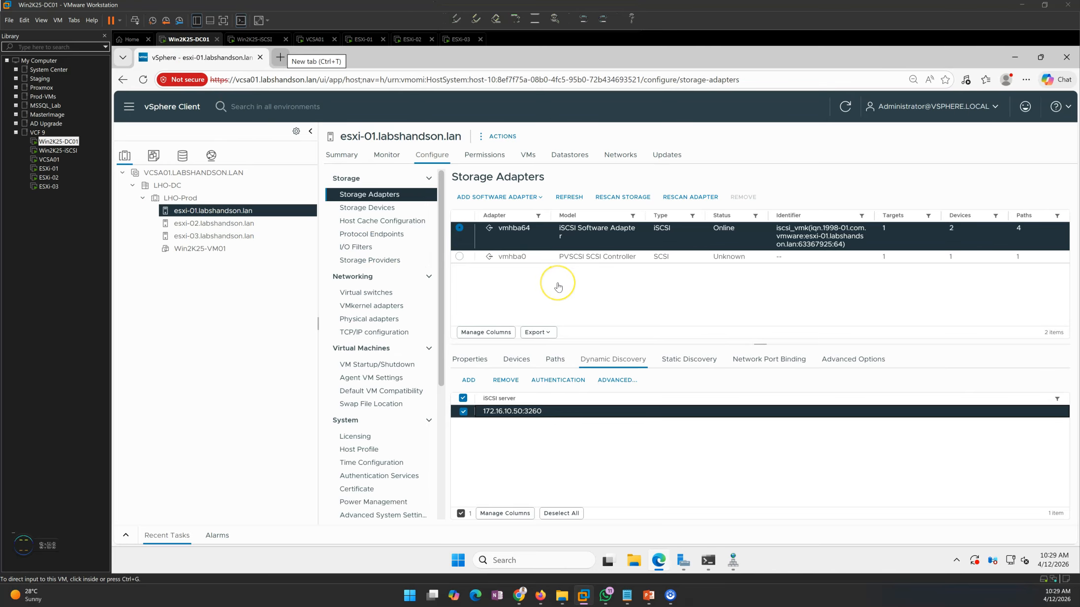
pyautogui.click(737, 369)
pyautogui.click(463, 412)
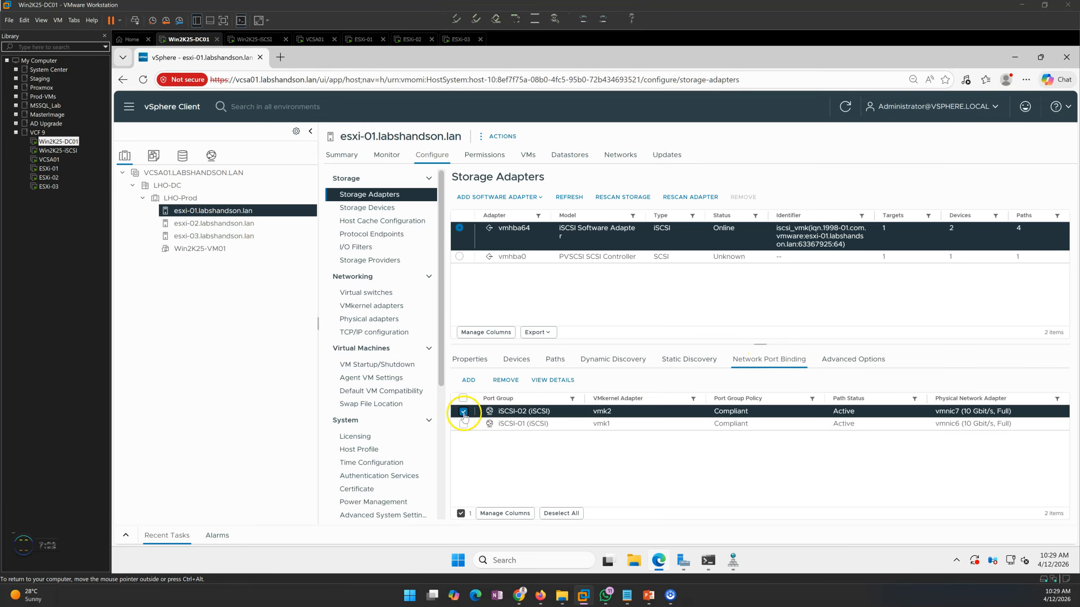
pyautogui.click(463, 424)
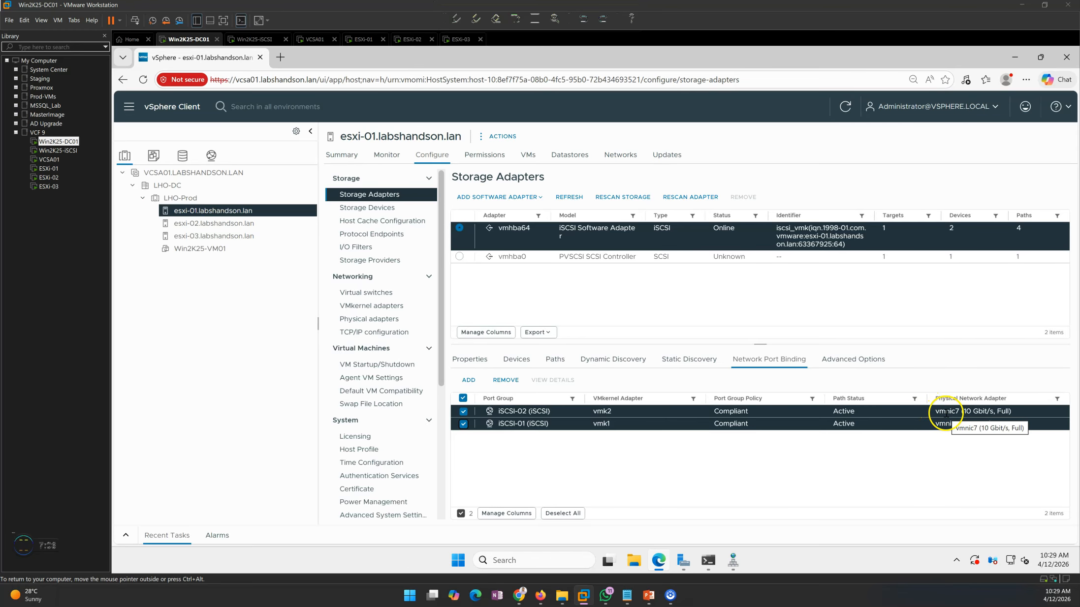
# Check Network Adapter 7 and Network Adapter 8 in the ESXi-03 virtual machine's settings and close them without changes
pyautogui.rightClick(460, 41)
pyautogui.click(482, 173)
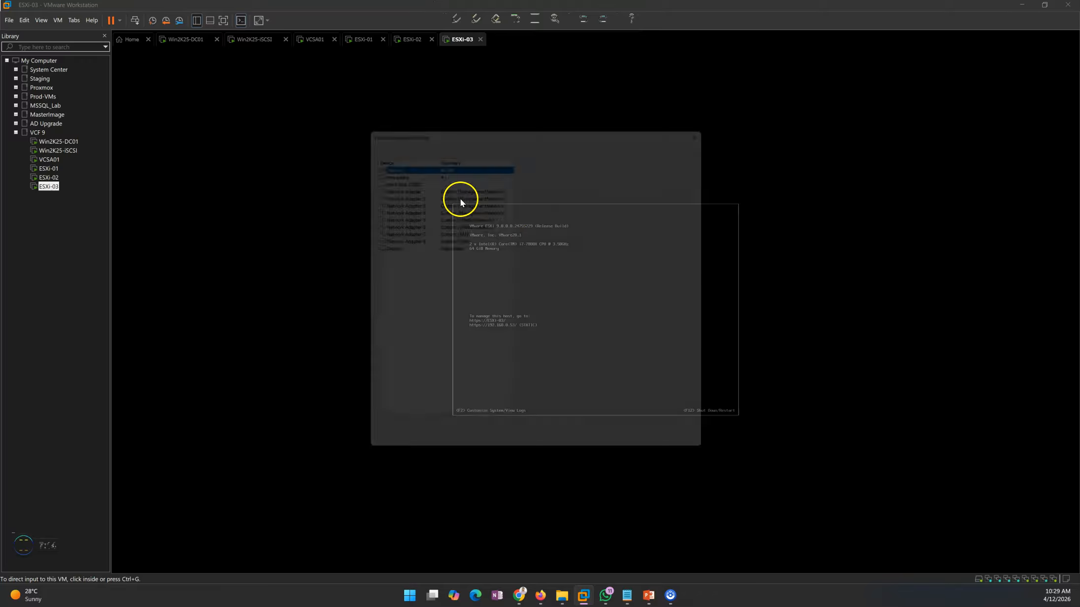
pyautogui.click(448, 228)
pyautogui.click(449, 236)
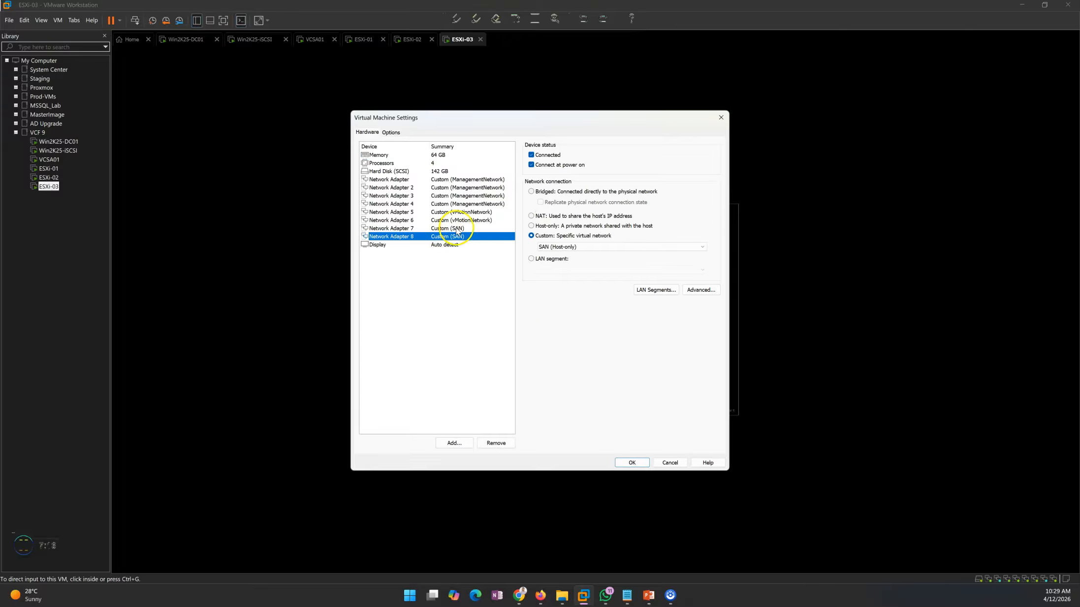
pyautogui.click(673, 465)
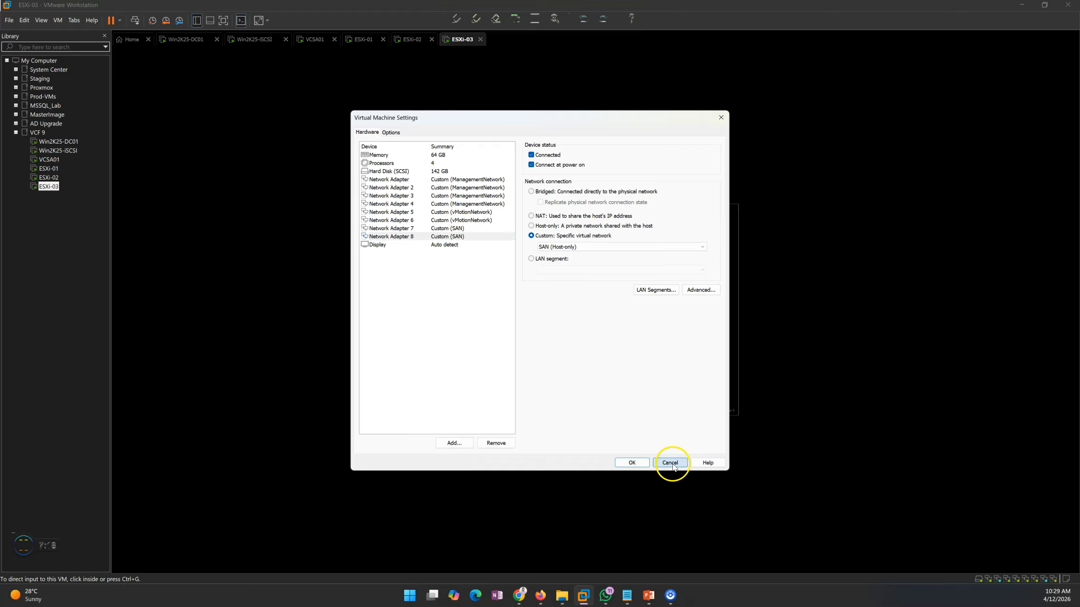
# Return to Win2K25-DC01 and compare the datastore lists of hosts esxi-01, esxi-02 and esxi-03
pyautogui.click(188, 40)
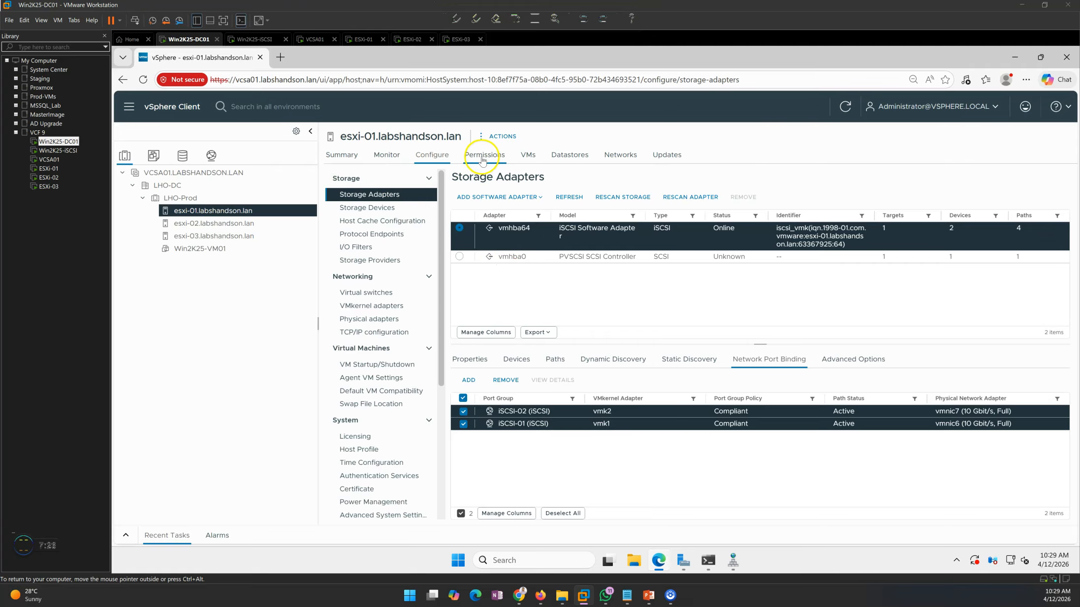
pyautogui.click(566, 154)
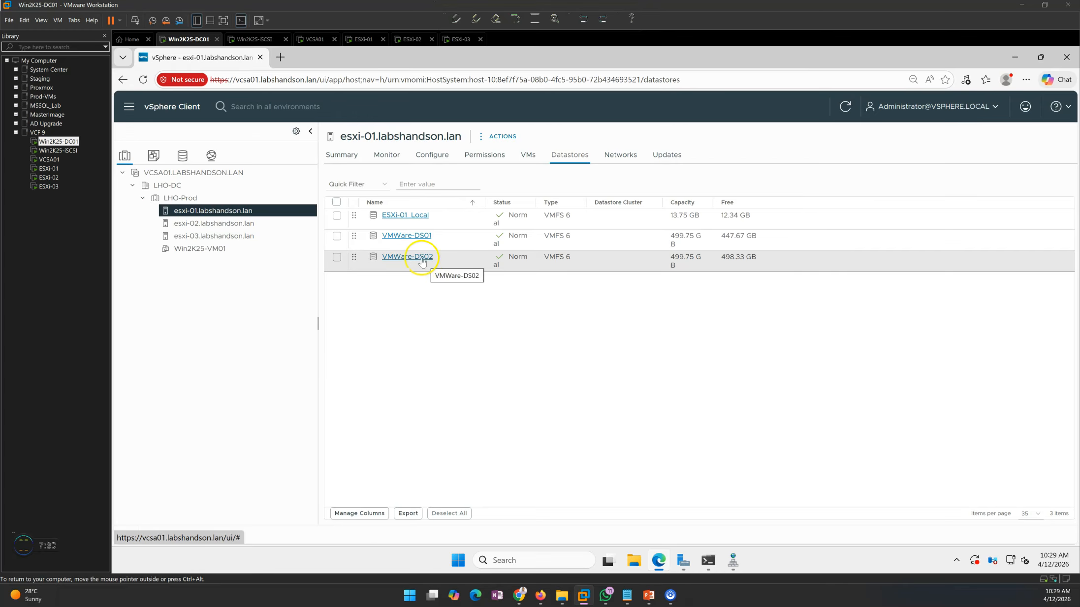
pyautogui.click(239, 224)
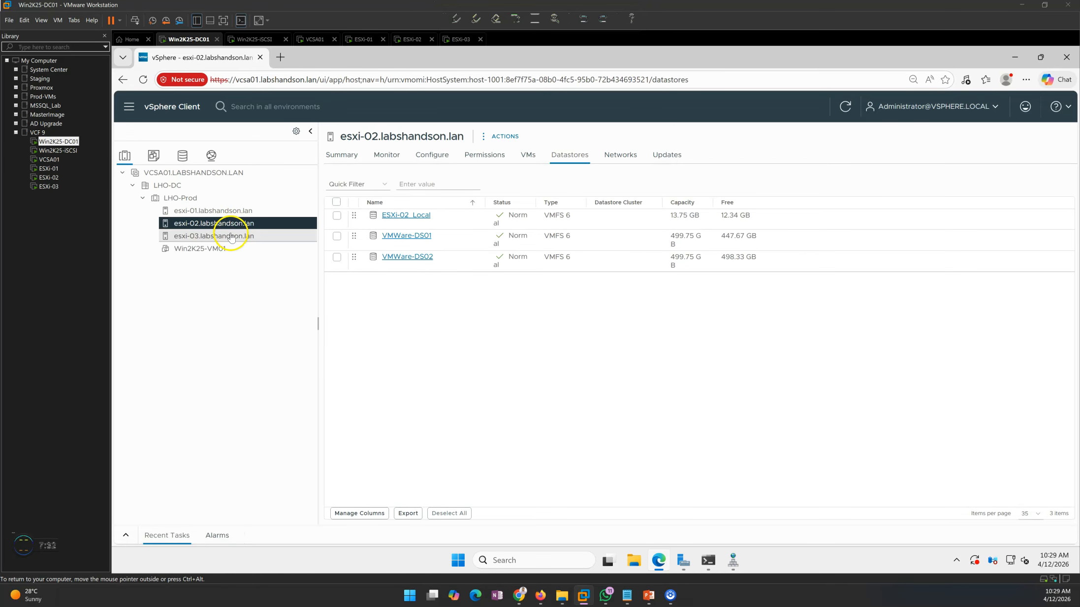
pyautogui.click(231, 239)
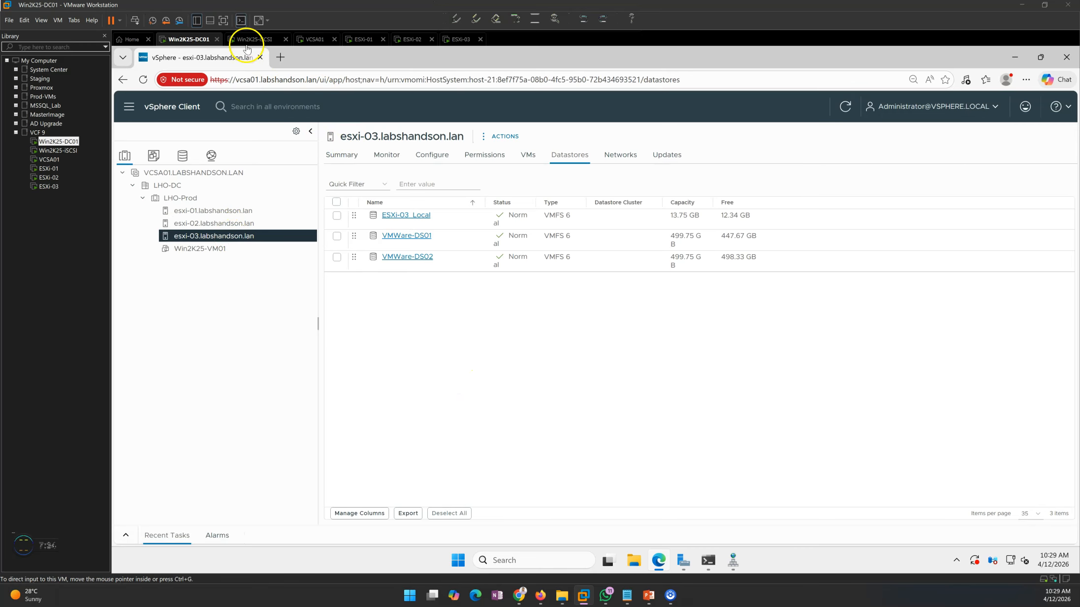
# On Win2K25-iSCSI, start a new iSCSI virtual disk and choose volume D: as its storage location
pyautogui.click(257, 38)
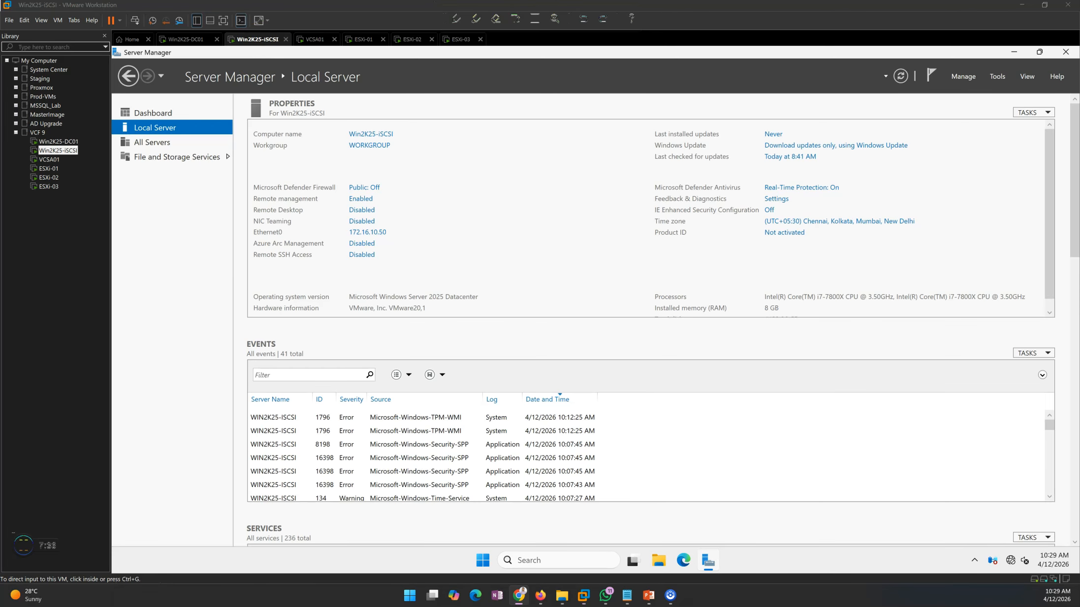
pyautogui.click(192, 157)
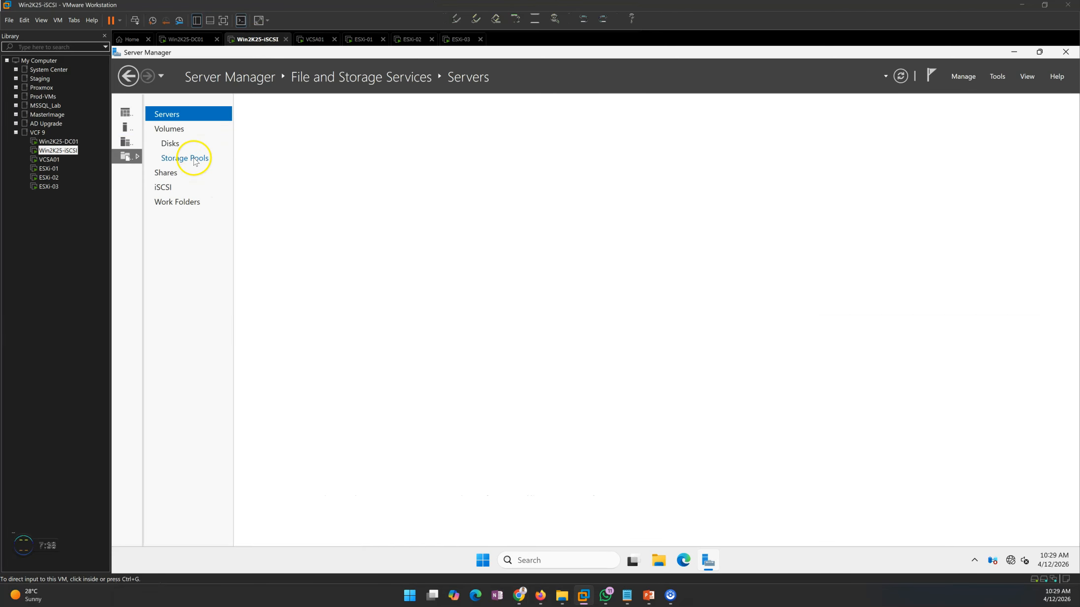
pyautogui.click(165, 187)
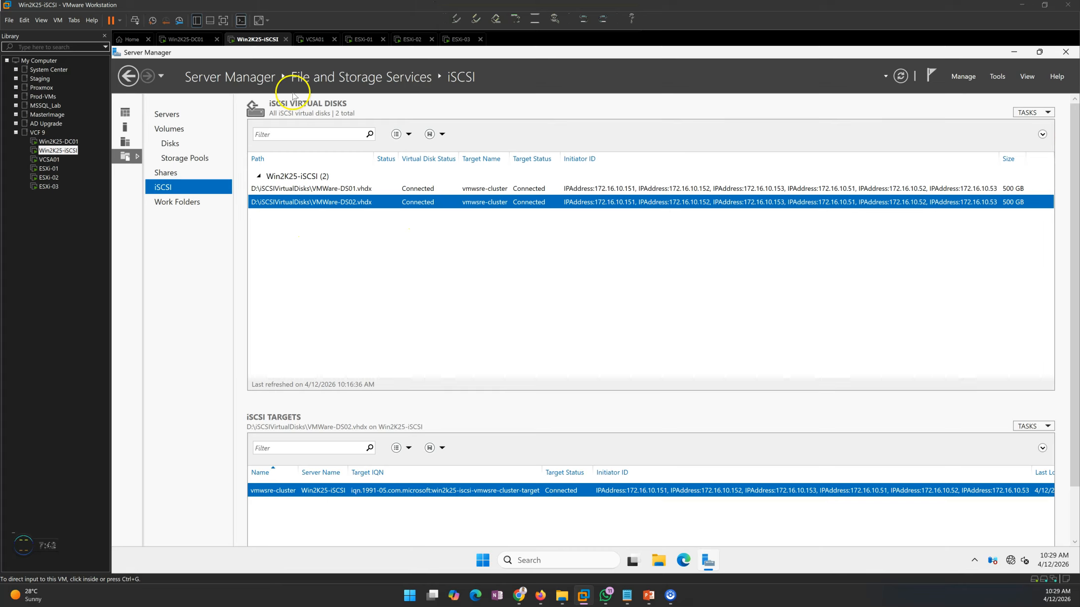
pyautogui.click(1031, 112)
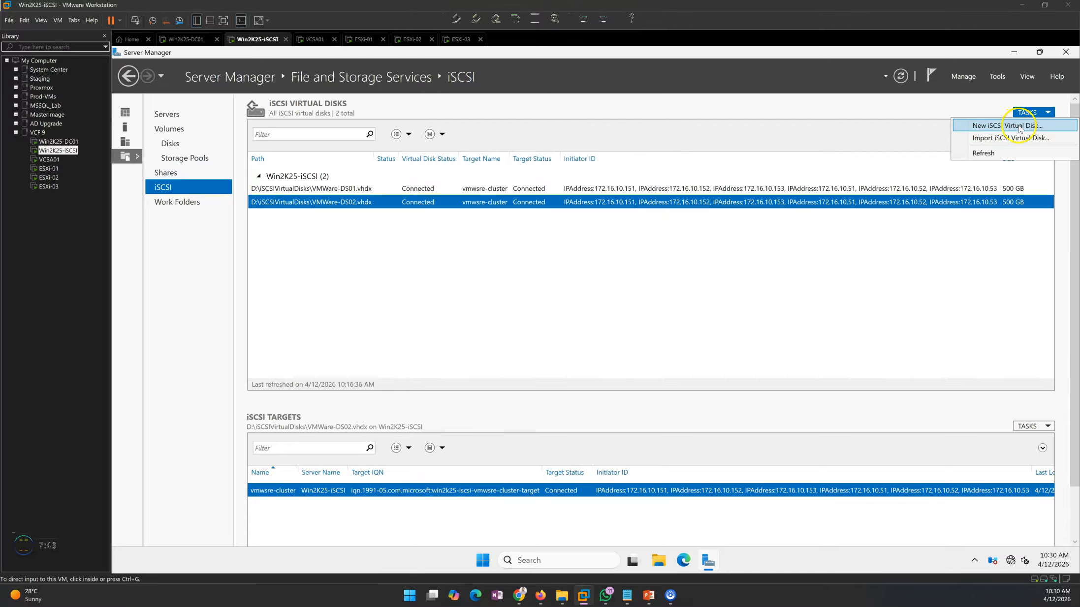
pyautogui.click(1018, 127)
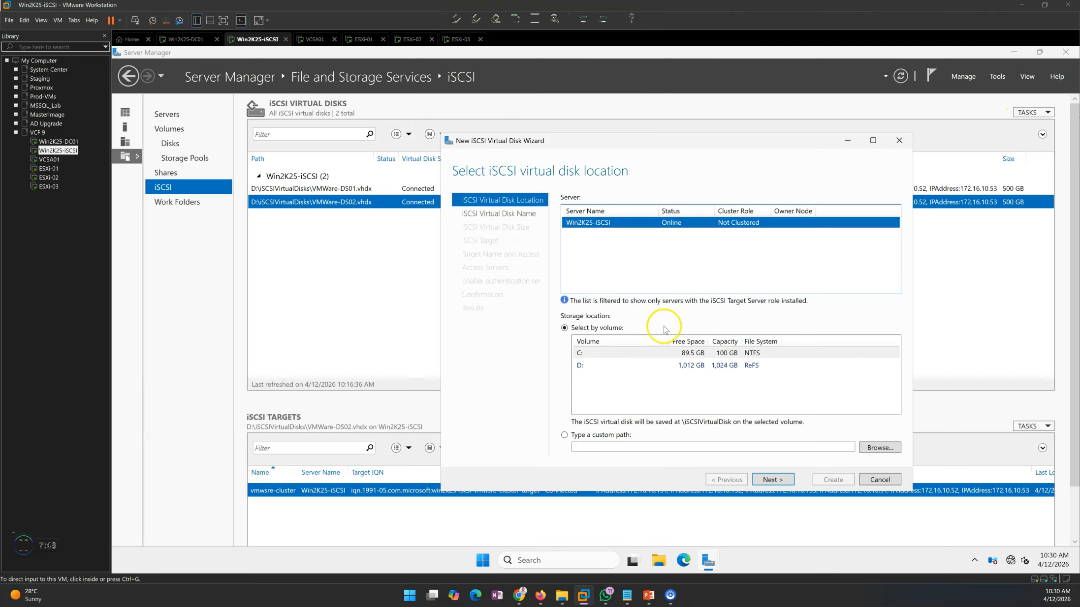
pyautogui.click(624, 366)
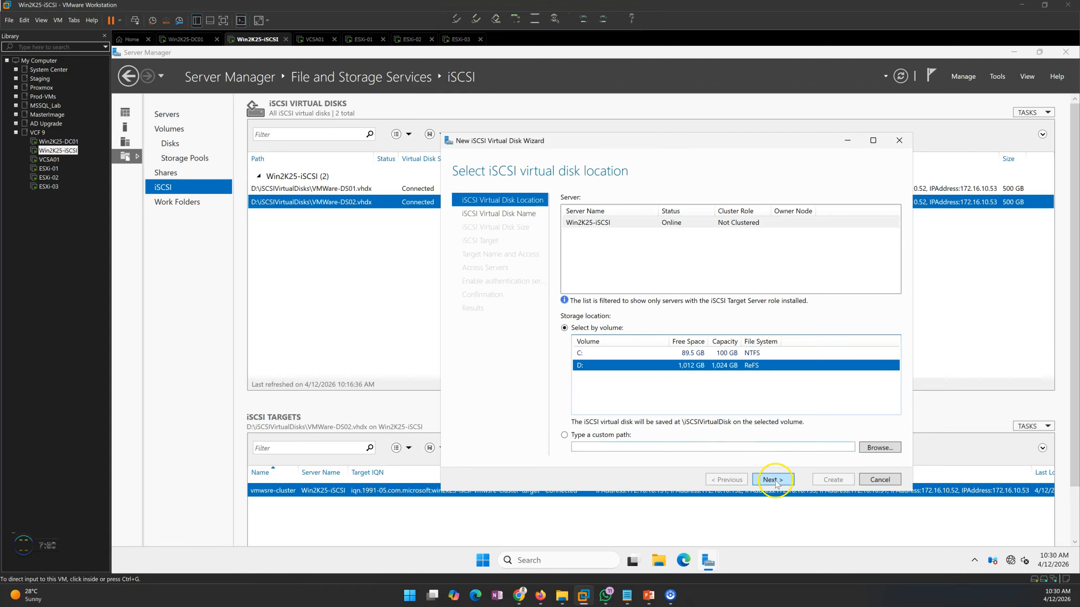
# Examine the existing disk image files in the iSCSIVirtualDisks folder on drive D: and minimize the file window
pyautogui.click(657, 566)
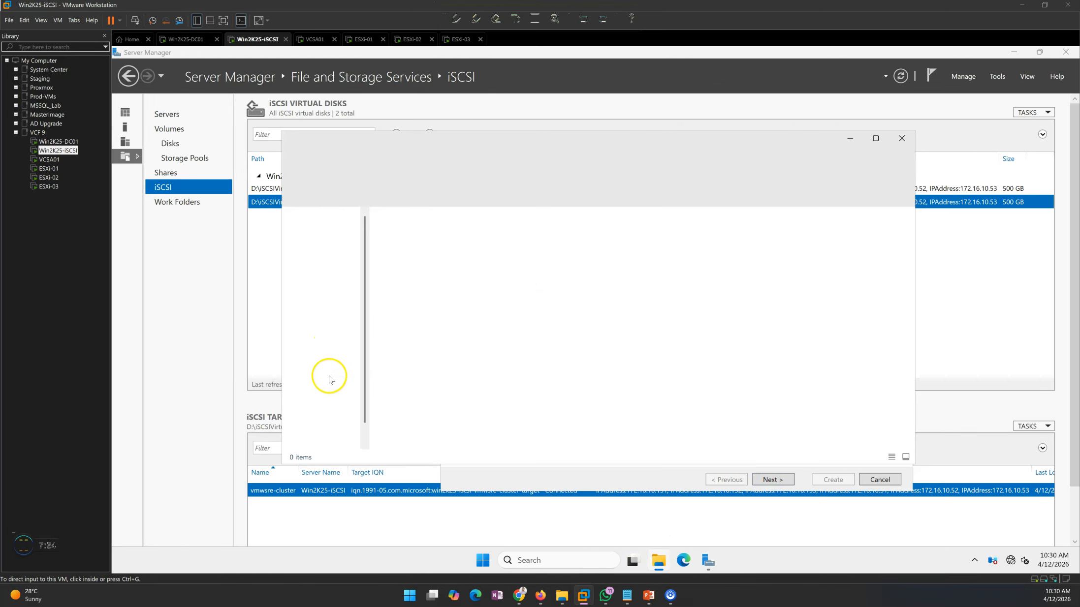
pyautogui.click(319, 398)
pyautogui.doubleClick(590, 244)
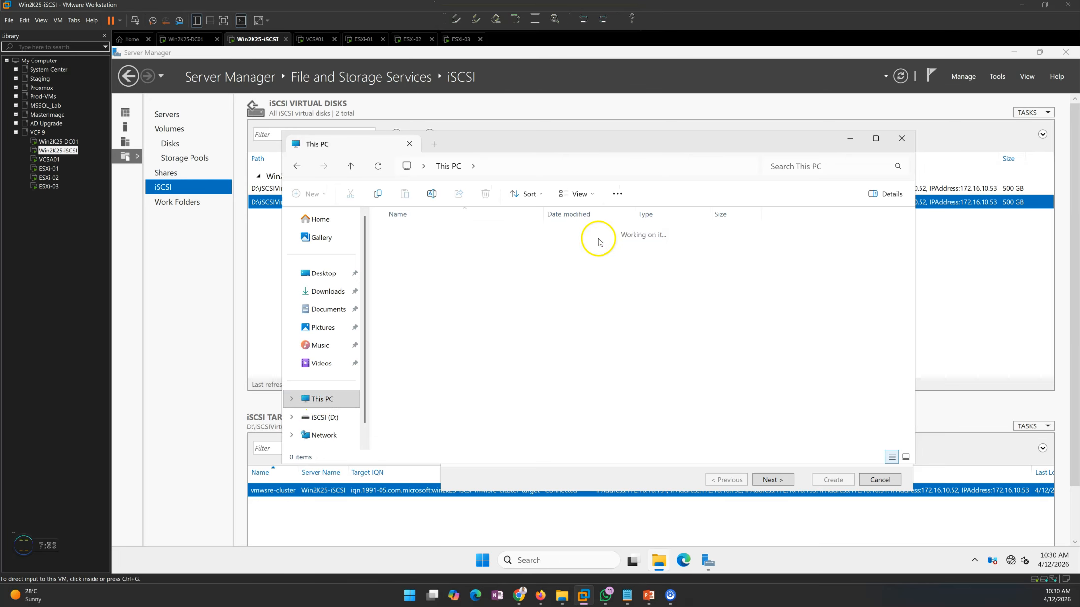
pyautogui.click(421, 235)
pyautogui.doubleClick(420, 235)
pyautogui.click(422, 231)
pyautogui.click(426, 249)
pyautogui.click(429, 284)
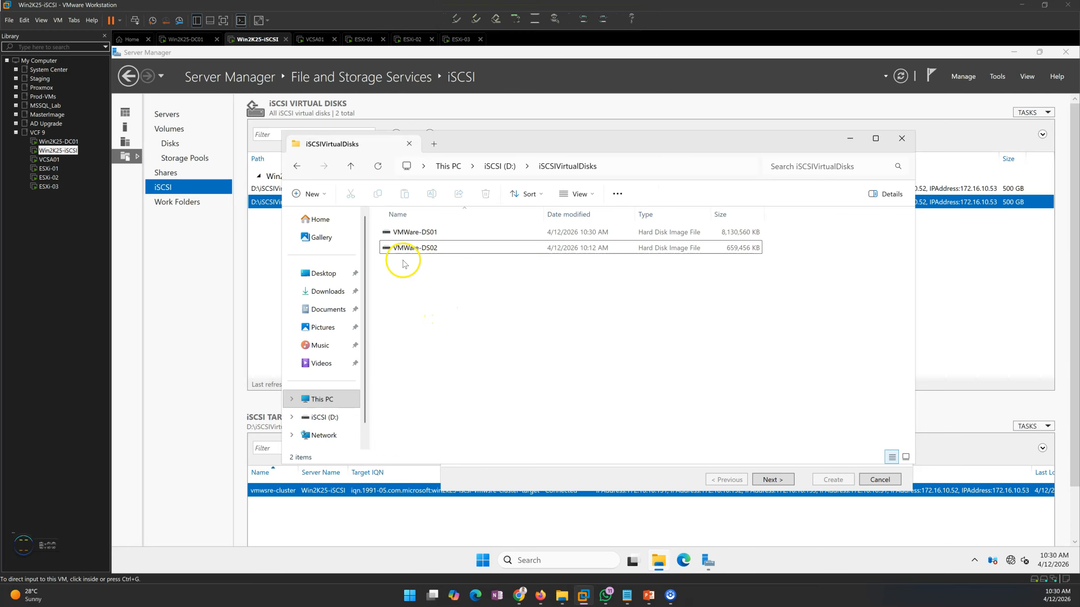
pyautogui.click(848, 137)
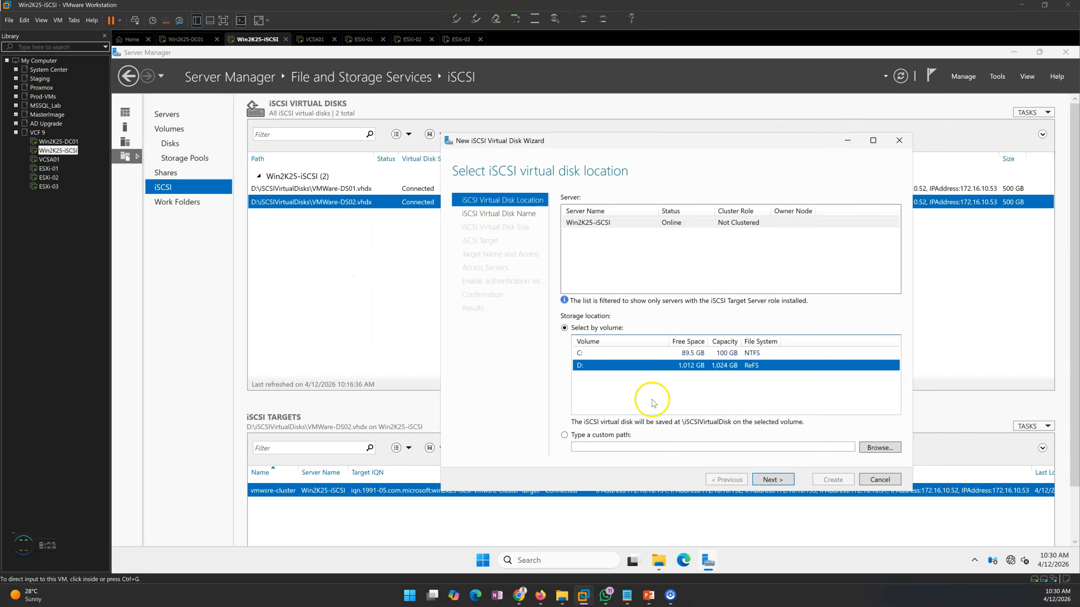
# Name the new iSCSI virtual disk VMWare-DS03 and set its size to 500 GB, dynamically expanding
pyautogui.click(772, 480)
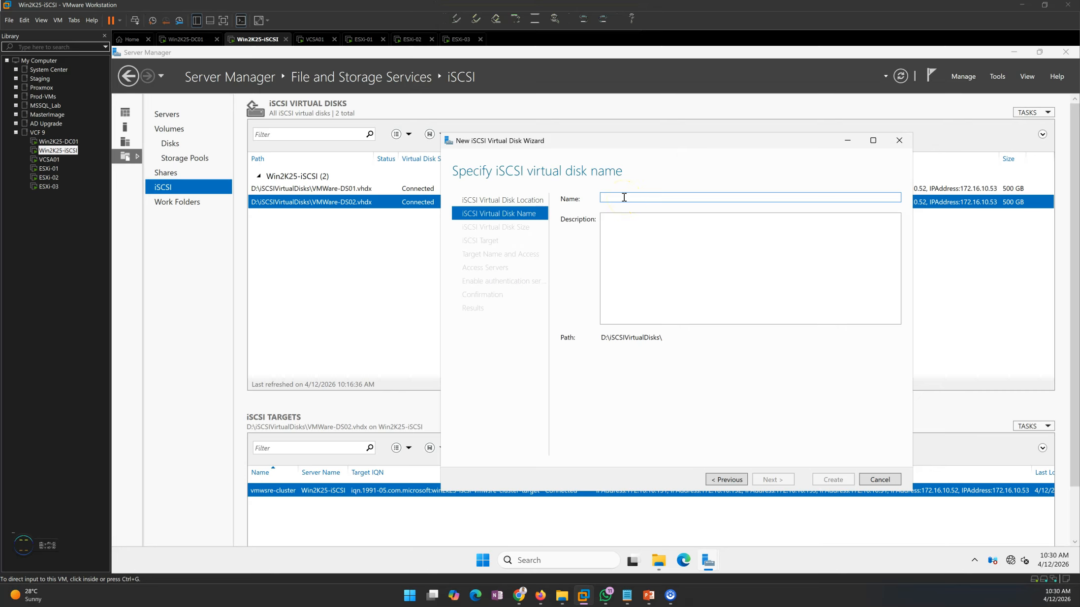
pyautogui.write('VMWare-DS03')
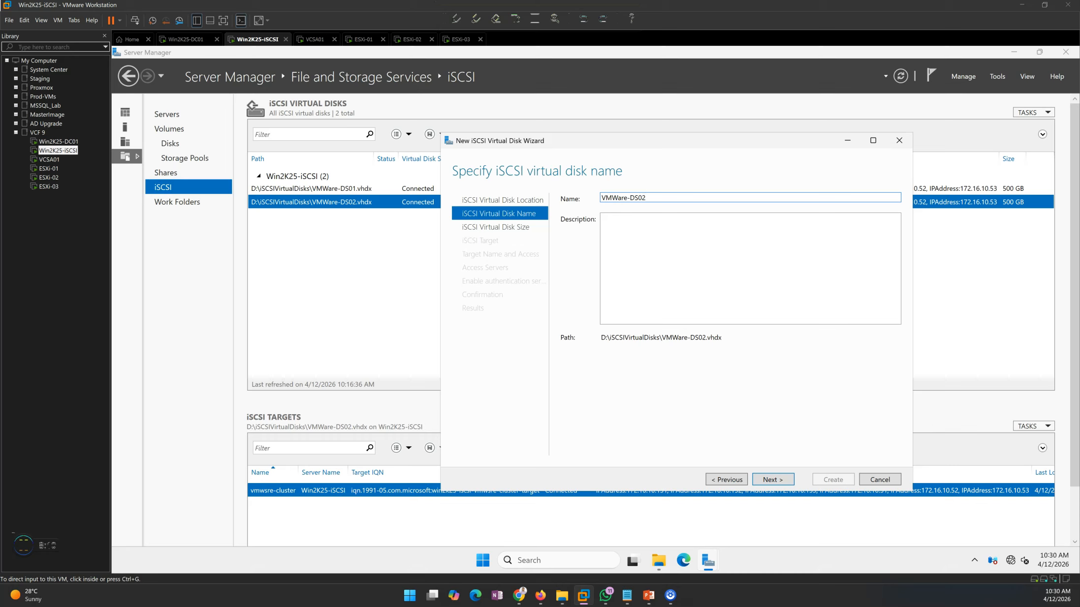
pyautogui.click(763, 480)
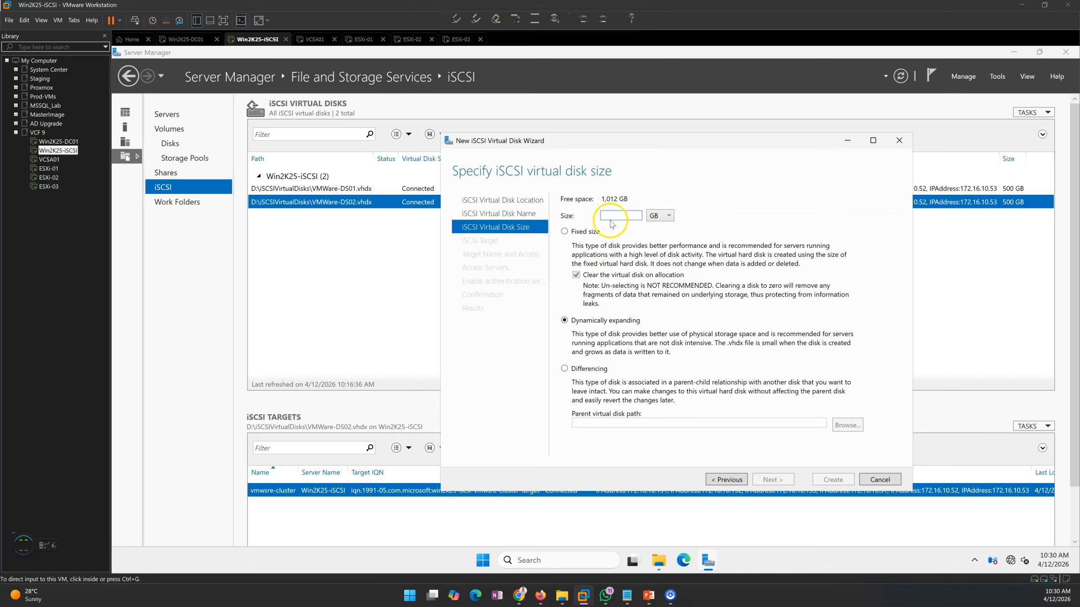
pyautogui.write('500')
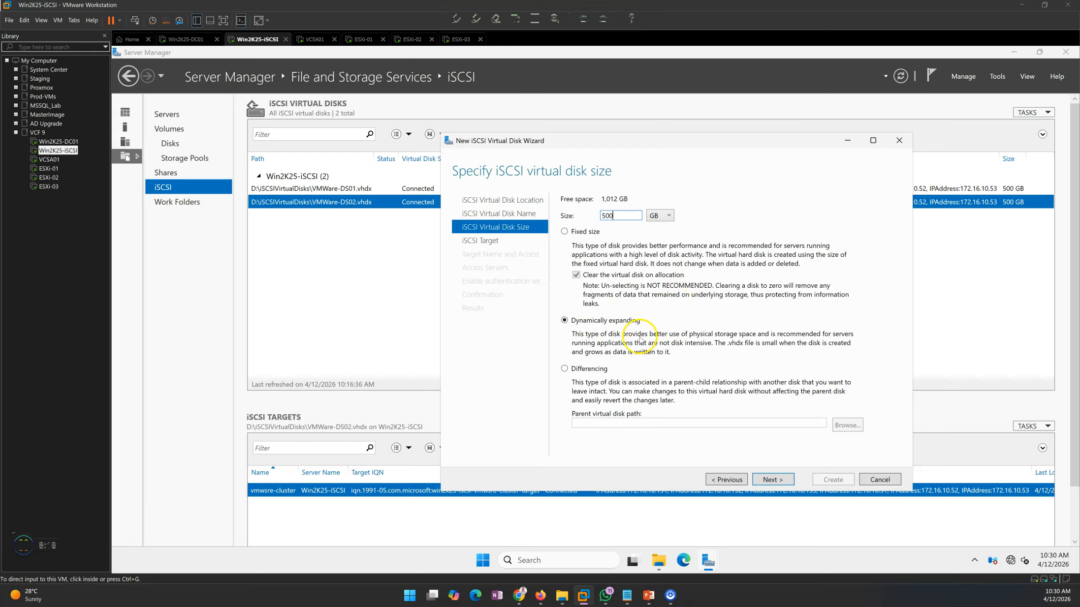
pyautogui.click(773, 480)
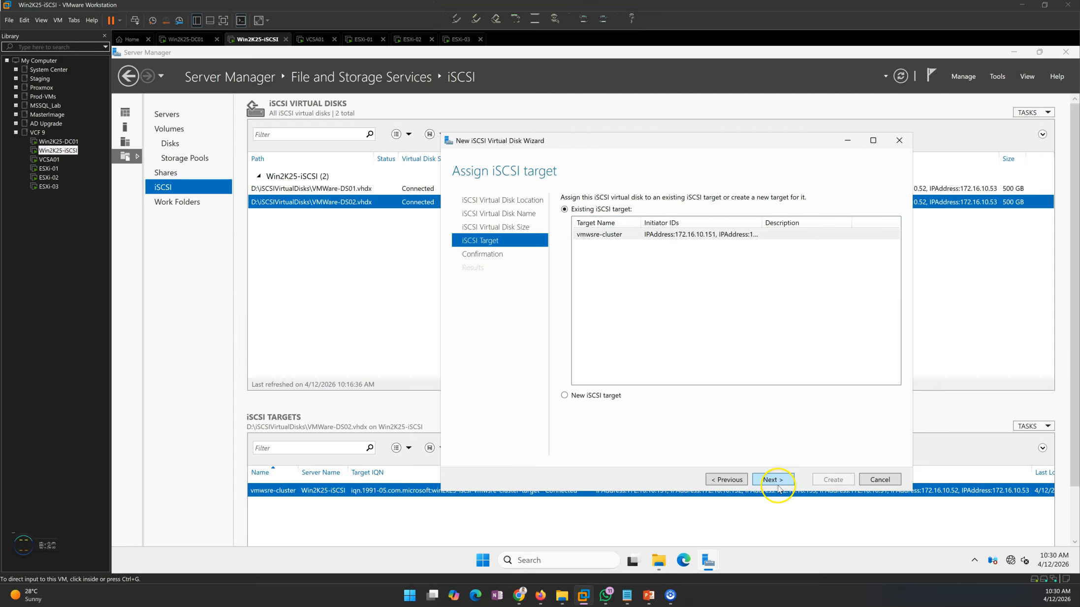
# Assign the virtual disk to the existing target vmwsre-cluster, review its initiator IDs and create the disk
pyautogui.click(611, 237)
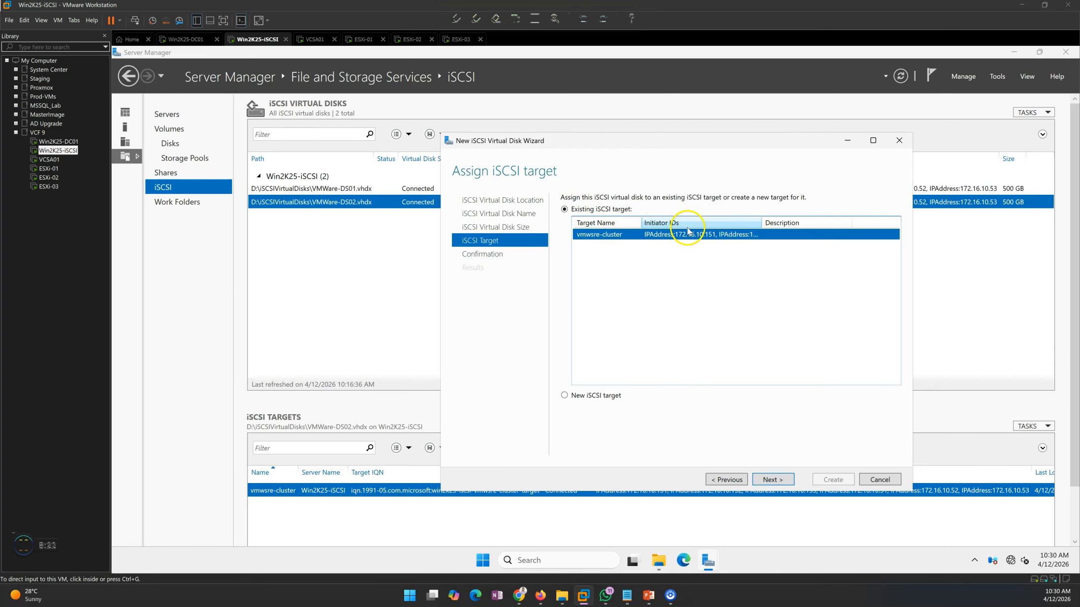
pyautogui.doubleClick(761, 223)
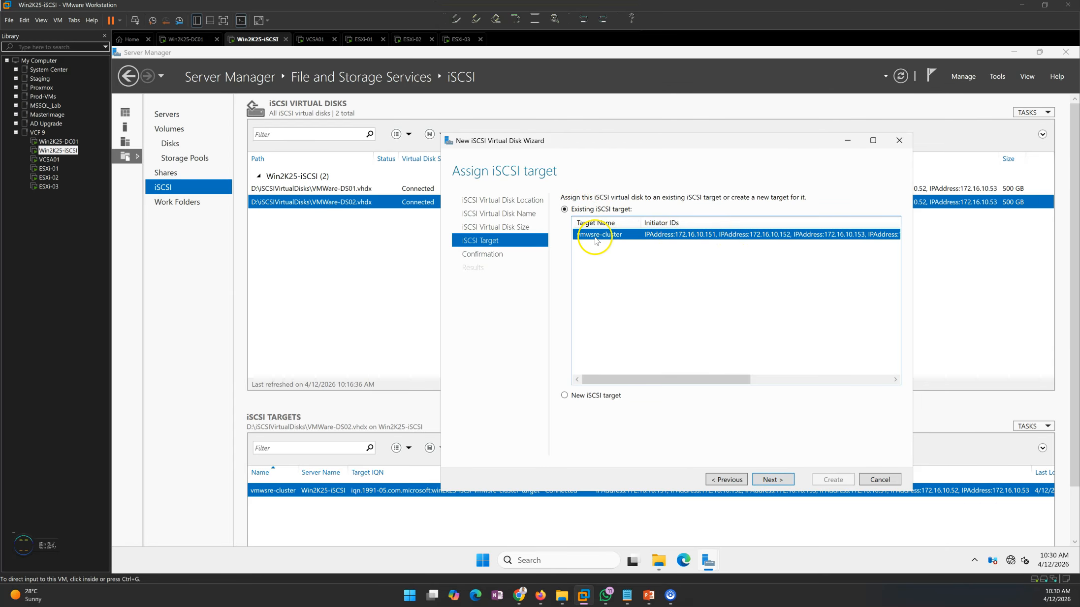
pyautogui.moveTo(679, 379); pyautogui.dragTo(848, 380)
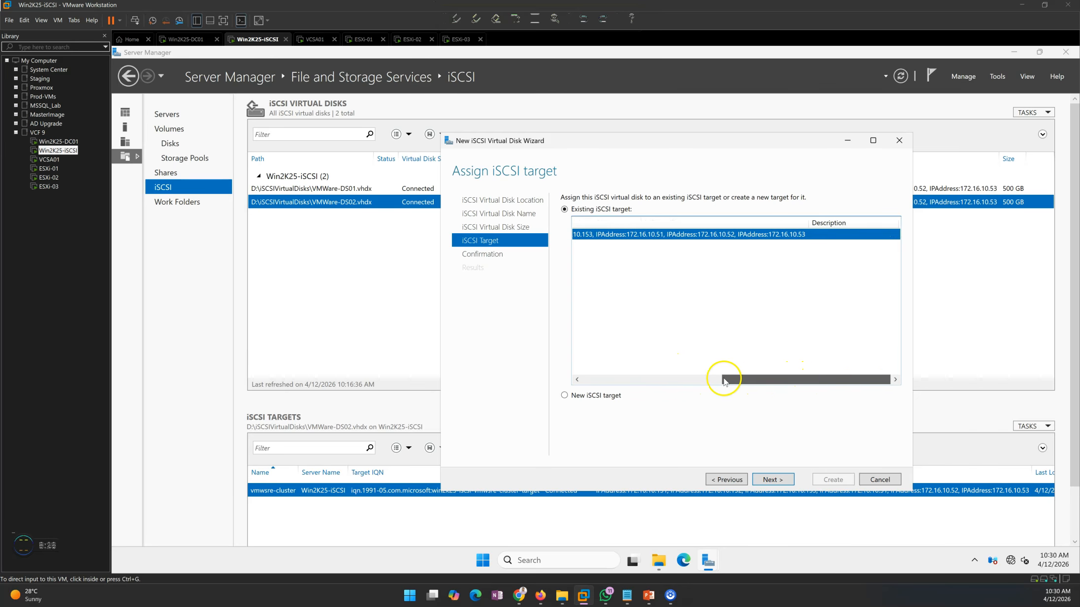
pyautogui.moveTo(766, 382); pyautogui.dragTo(646, 397)
pyautogui.click(778, 480)
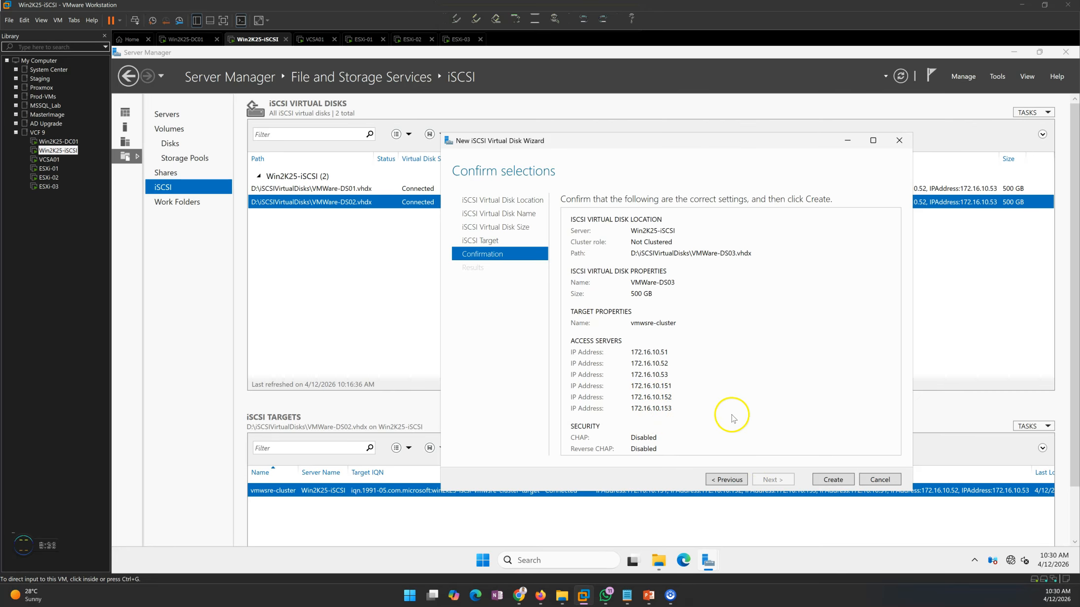
pyautogui.click(830, 480)
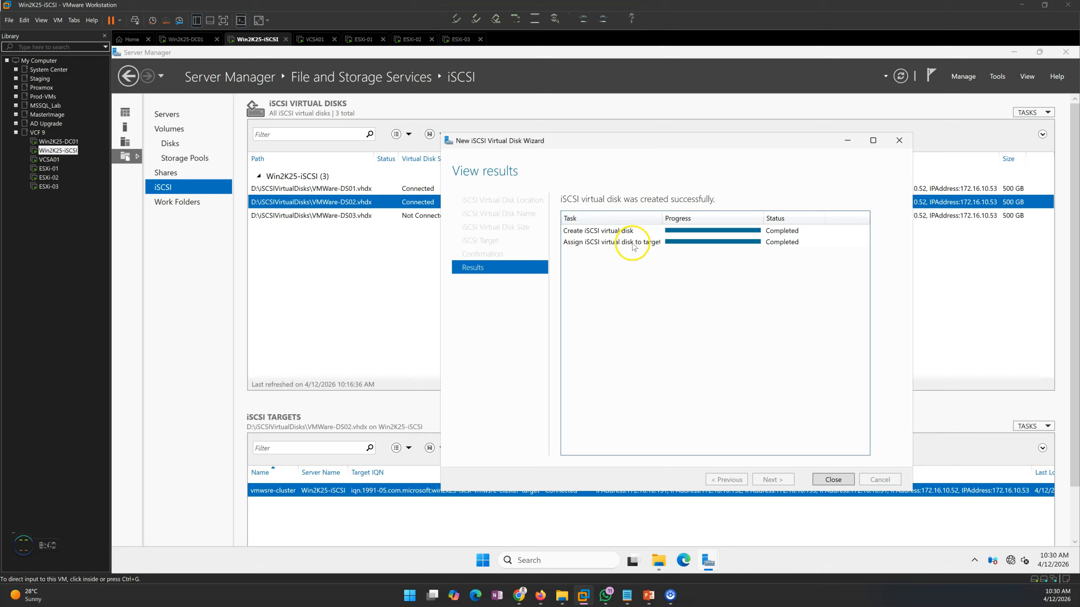
# Close the finished wizard, refresh the iSCSI virtual disks list and select VMWare-DS03.vhdx to check its connection status
pyautogui.click(829, 479)
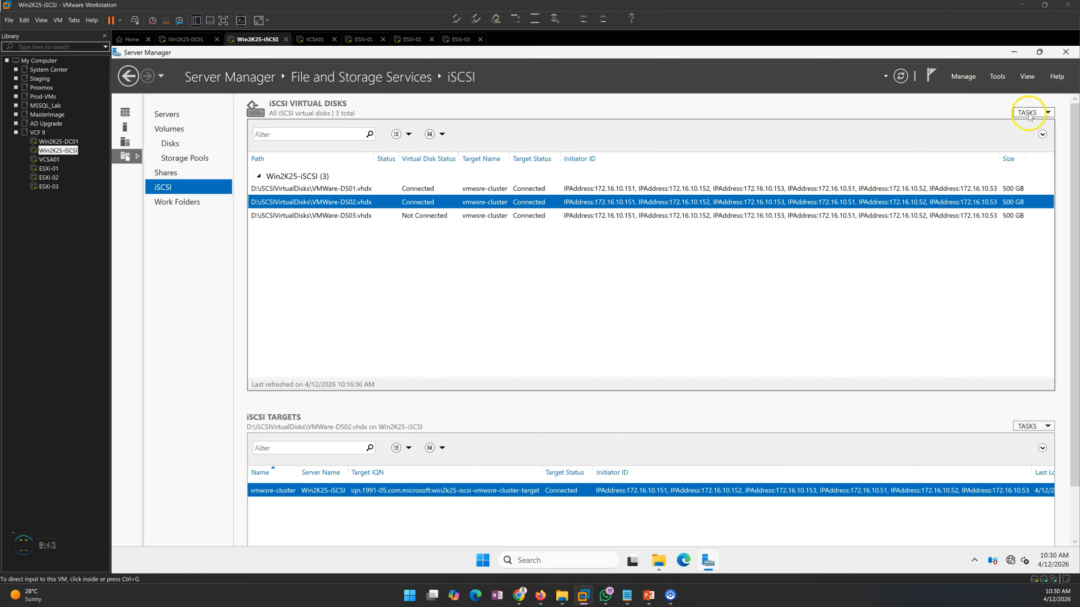
pyautogui.click(1032, 113)
pyautogui.click(1008, 154)
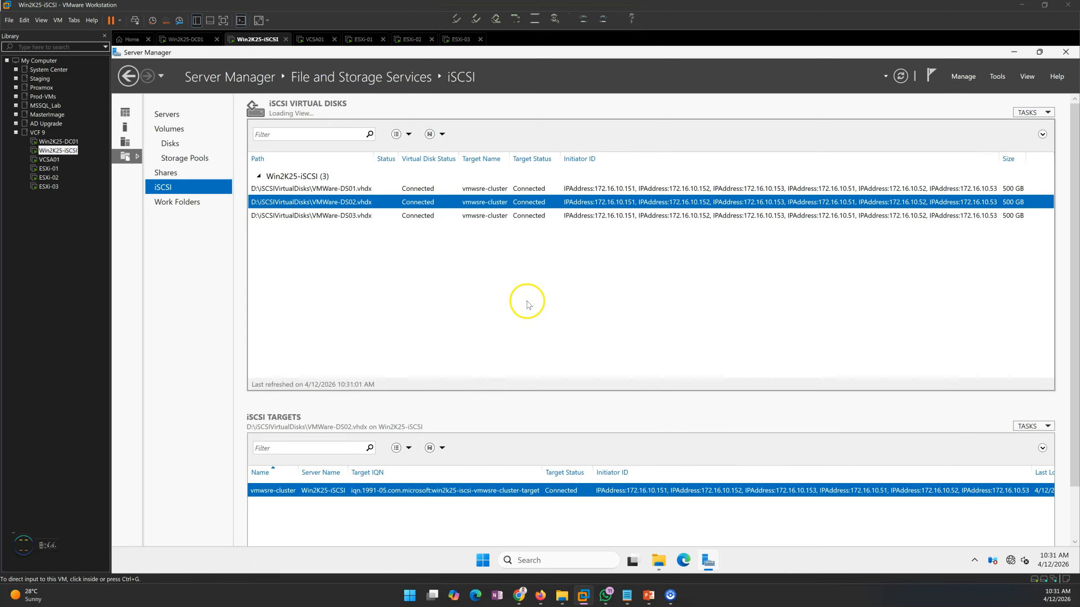
pyautogui.click(429, 217)
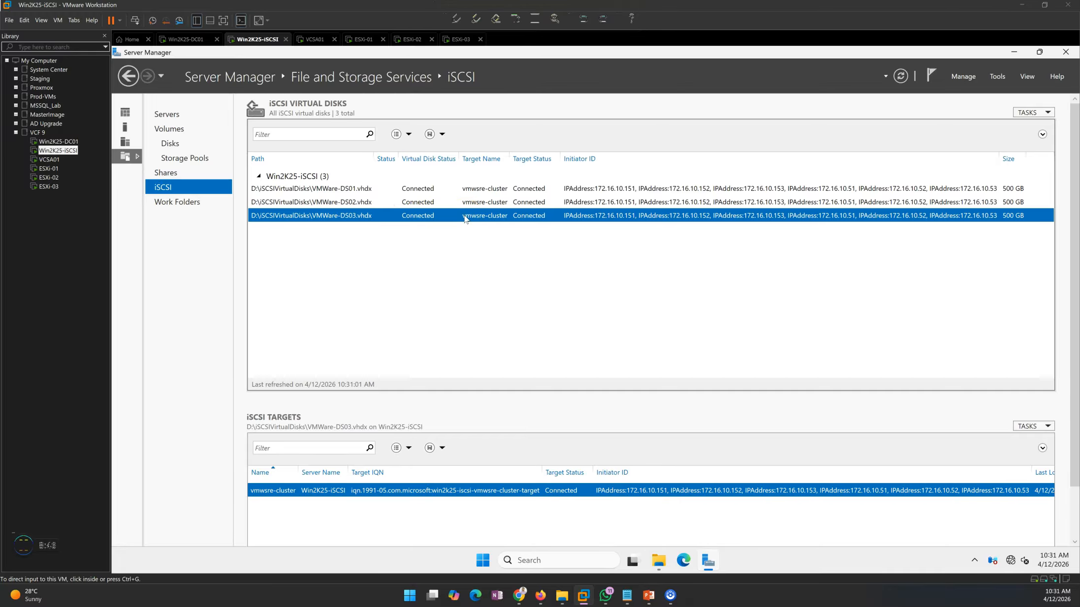
# Switch to the Win2K25-DC01 machine, display the storage devices of host esxi-01.labshandson.lan and refresh the list
pyautogui.click(182, 39)
pyautogui.click(419, 306)
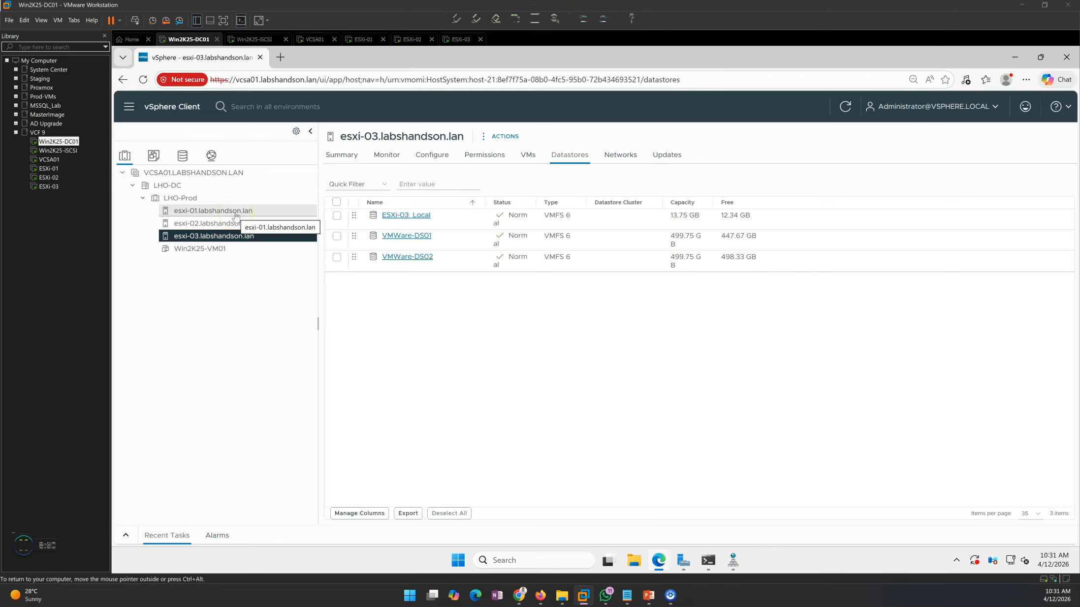
pyautogui.click(235, 212)
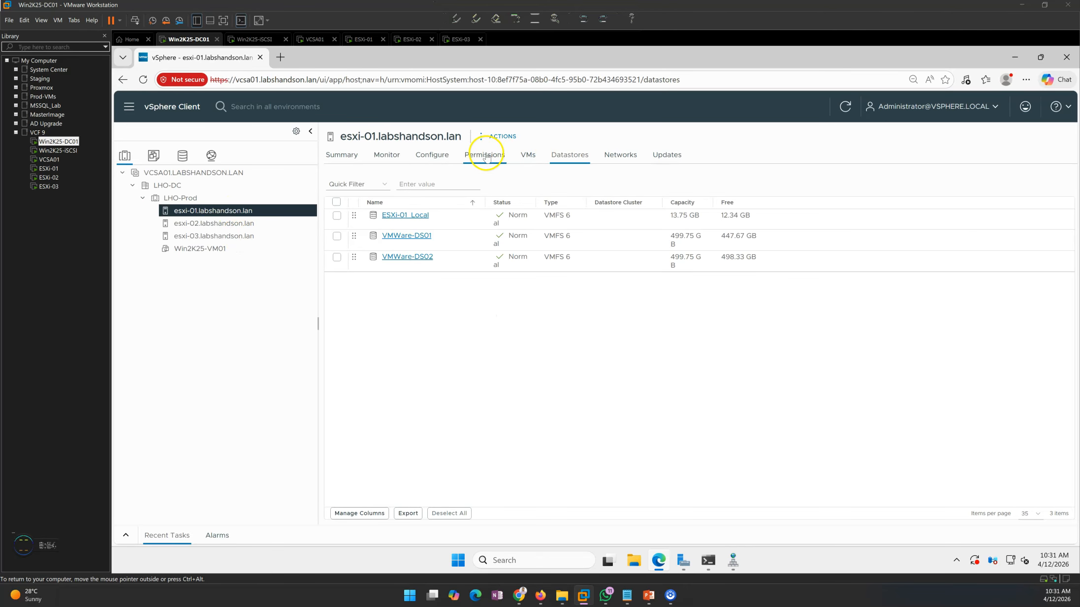
pyautogui.click(433, 155)
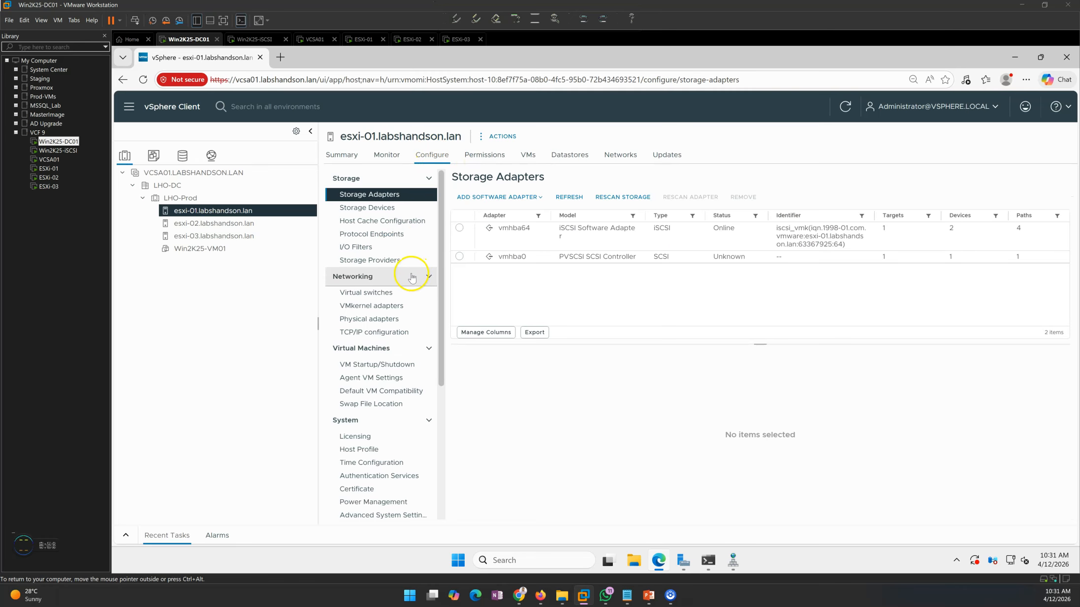
pyautogui.click(374, 208)
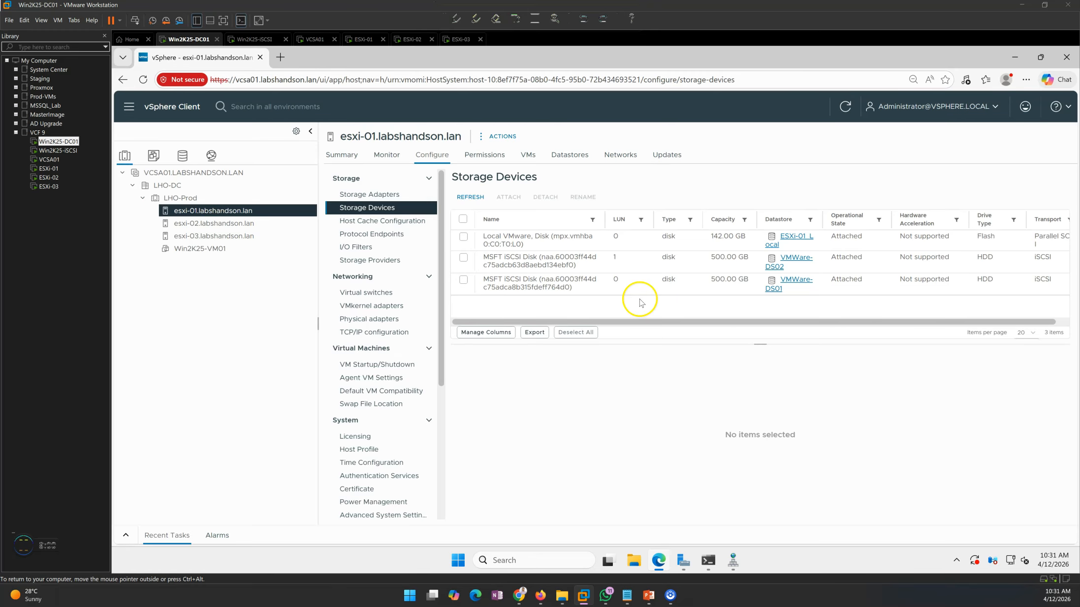
pyautogui.click(470, 198)
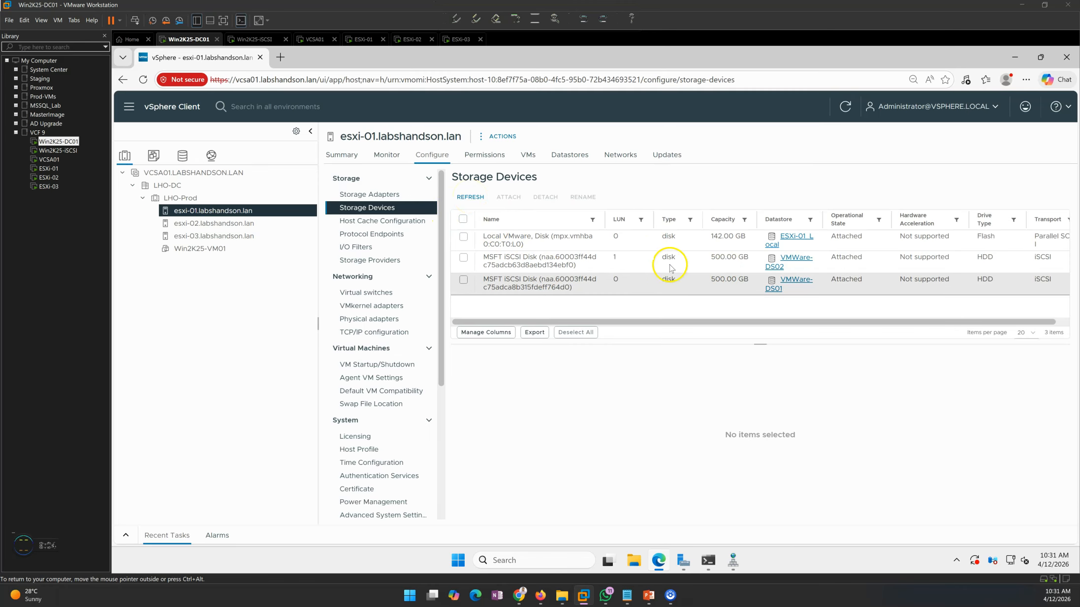
# On esxi-01, rescan the iSCSI adapter vmhba64, show the recent tasks and rescan storage for new storage devices and VMFS volumes
pyautogui.click(372, 196)
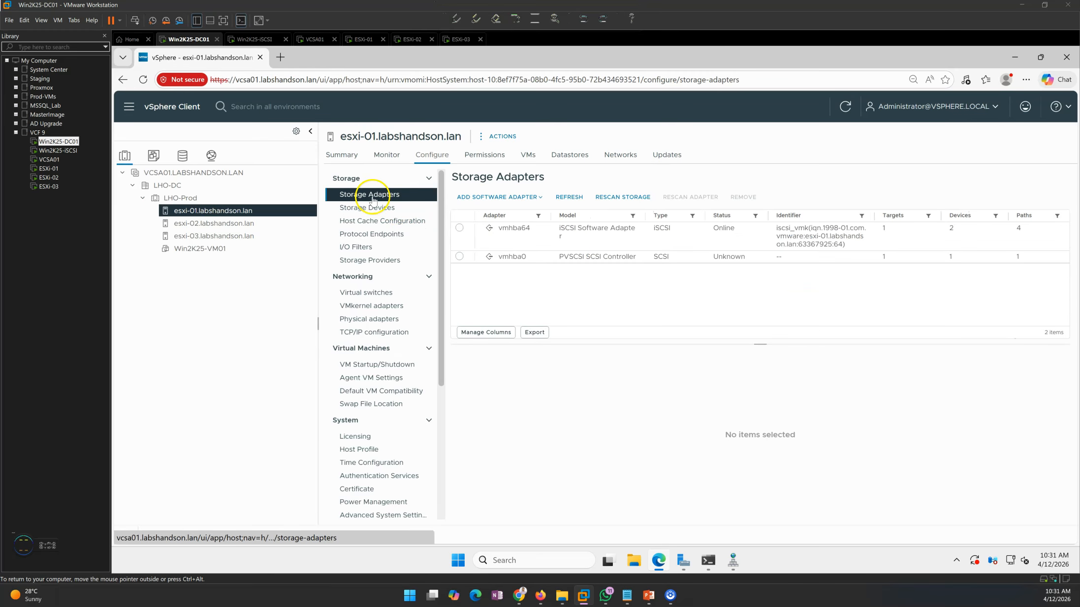
pyautogui.click(459, 228)
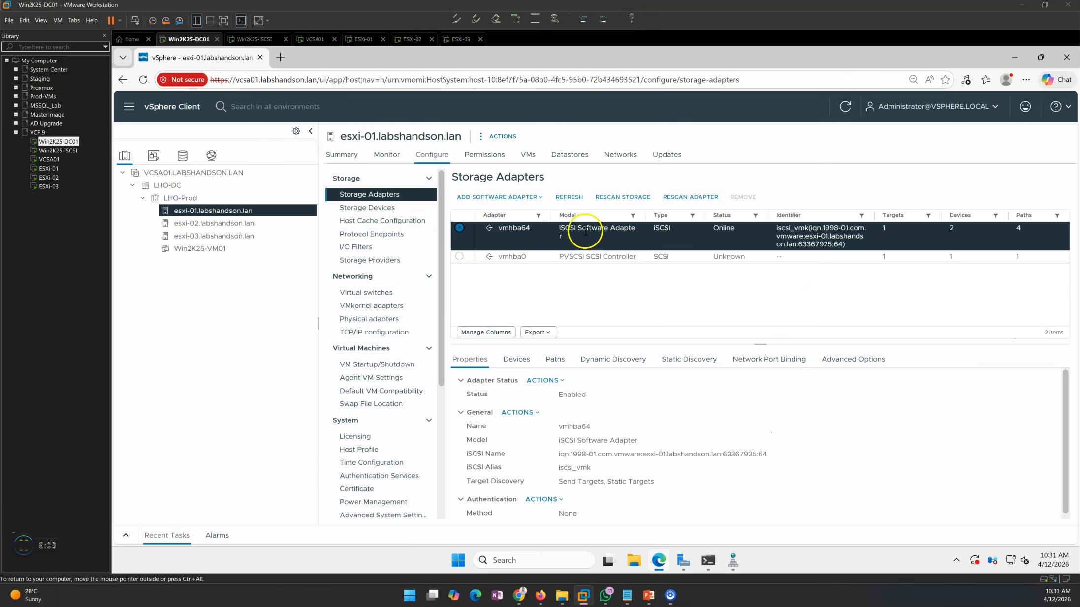
pyautogui.click(698, 201)
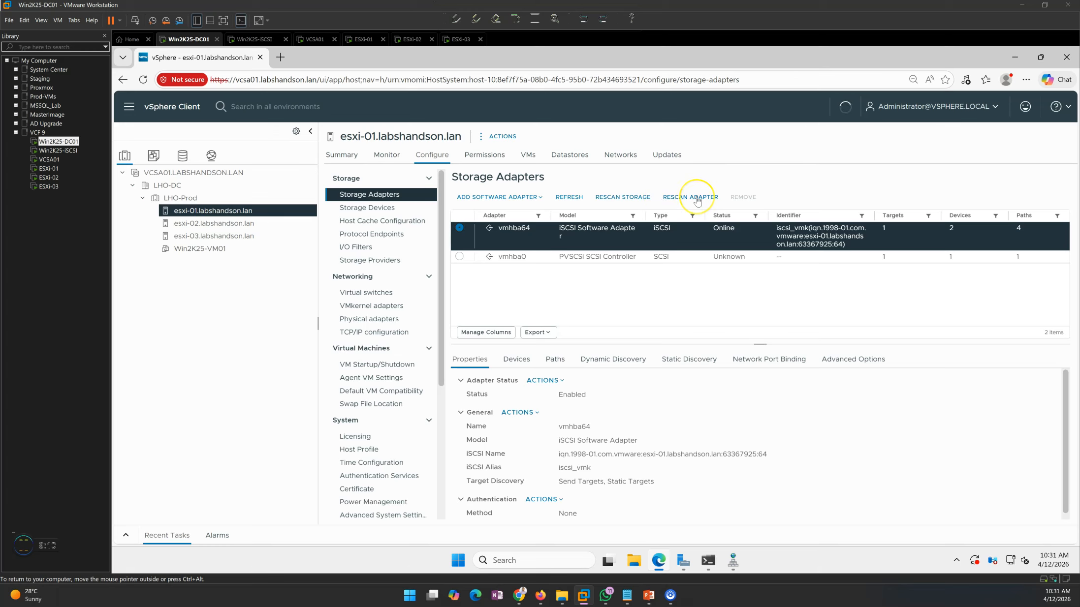
pyautogui.click(125, 535)
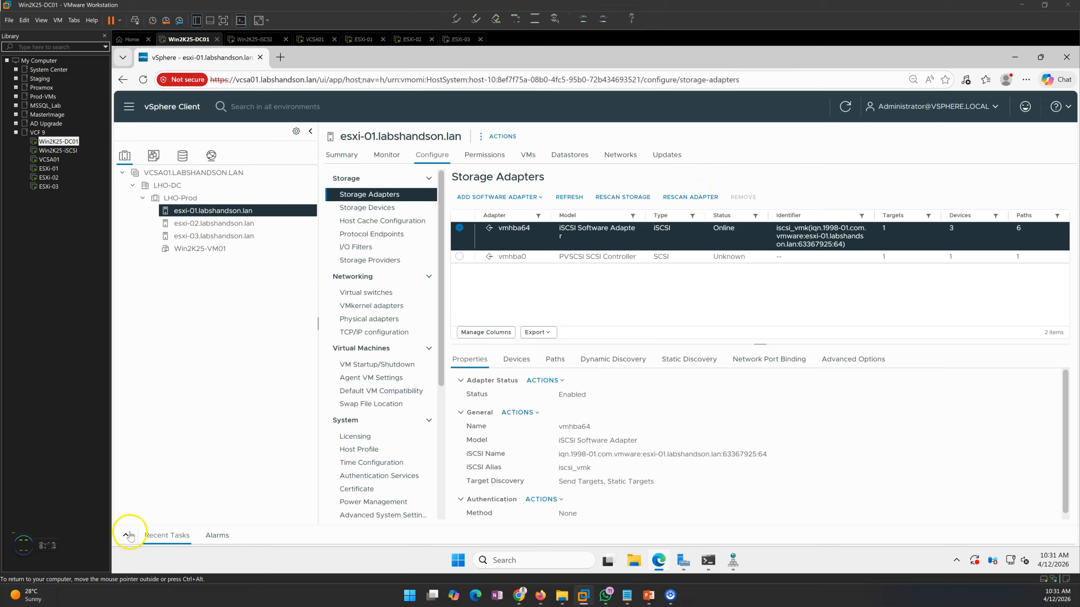
pyautogui.click(623, 199)
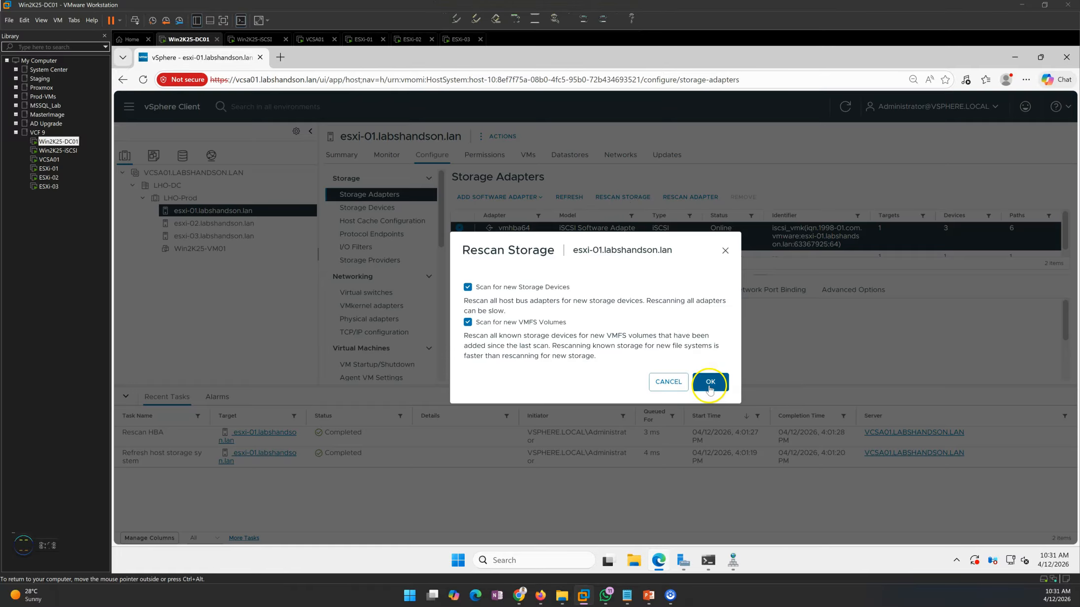
pyautogui.click(710, 383)
# On esxi-02.labshandson.lan, rescan the iSCSI adapter vmhba64 and rescan the host's storage for new devices and VMFS volumes
pyautogui.click(253, 226)
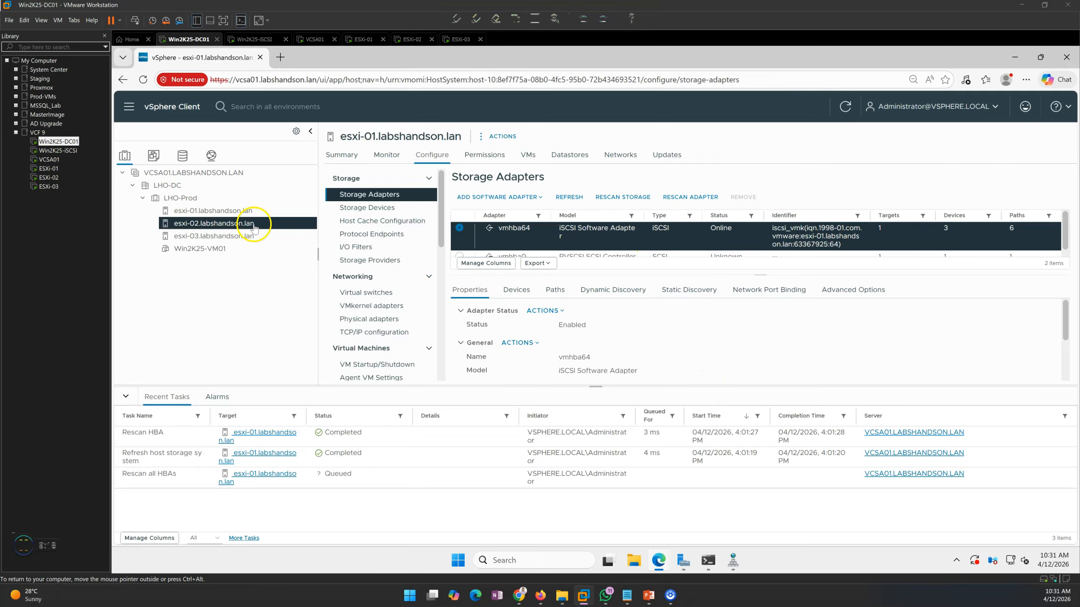
pyautogui.click(459, 229)
pyautogui.click(695, 197)
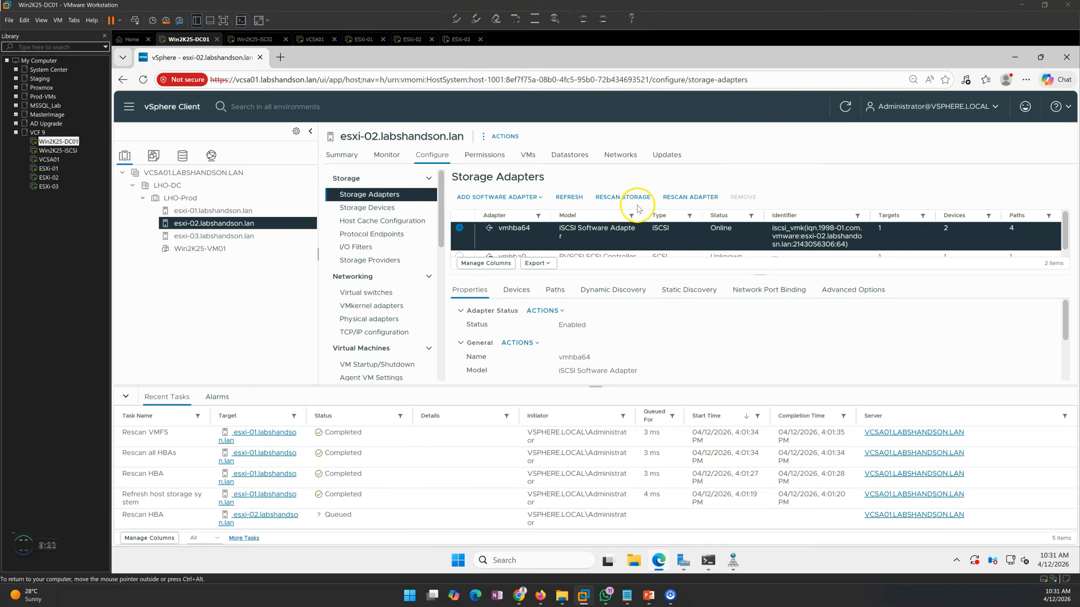
pyautogui.click(622, 197)
pyautogui.click(709, 382)
# On esxi-03.labshandson.lan, rescan the iSCSI adapter vmhba64 and the host's storage for new devices and VMFS volumes
pyautogui.click(211, 236)
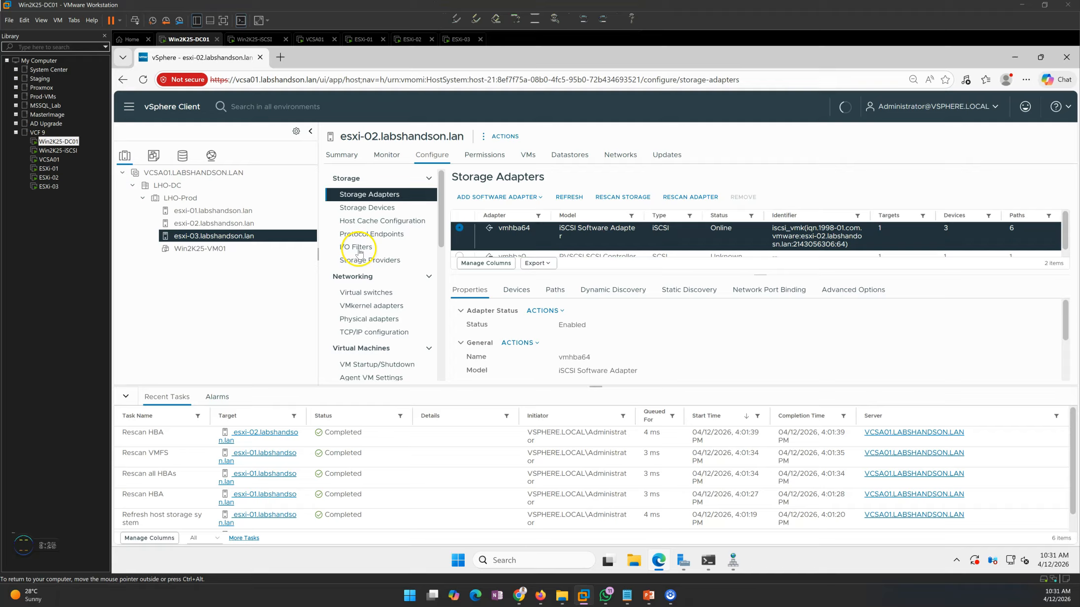
pyautogui.click(459, 229)
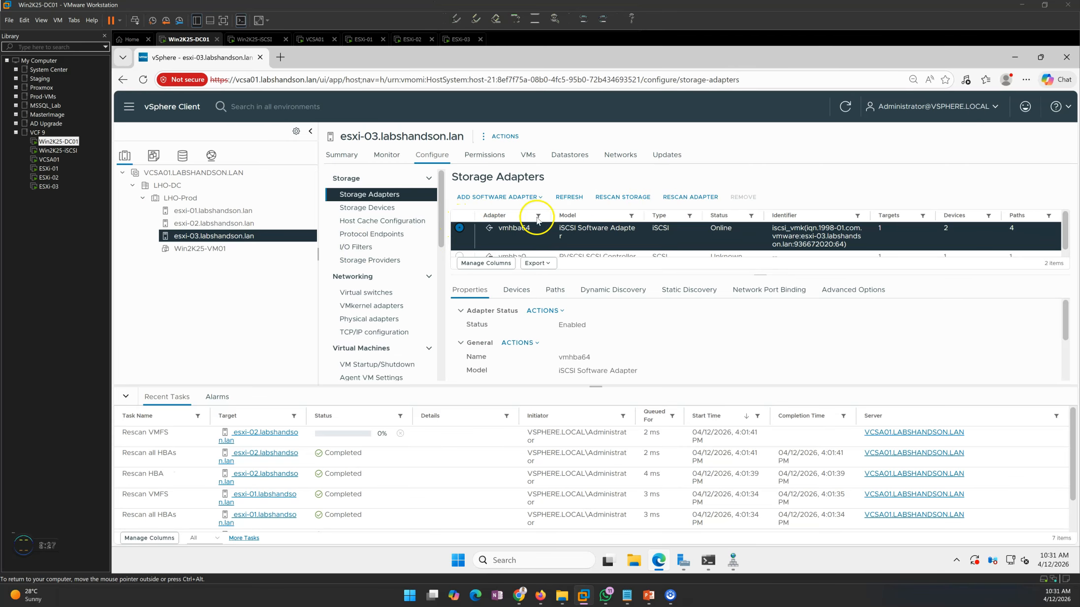
pyautogui.click(633, 203)
pyautogui.click(709, 382)
# Collapse the recent tasks and examine the unused MSFT iSCSI disk on LUN 2 among esxi-01's storage devices
pyautogui.click(207, 210)
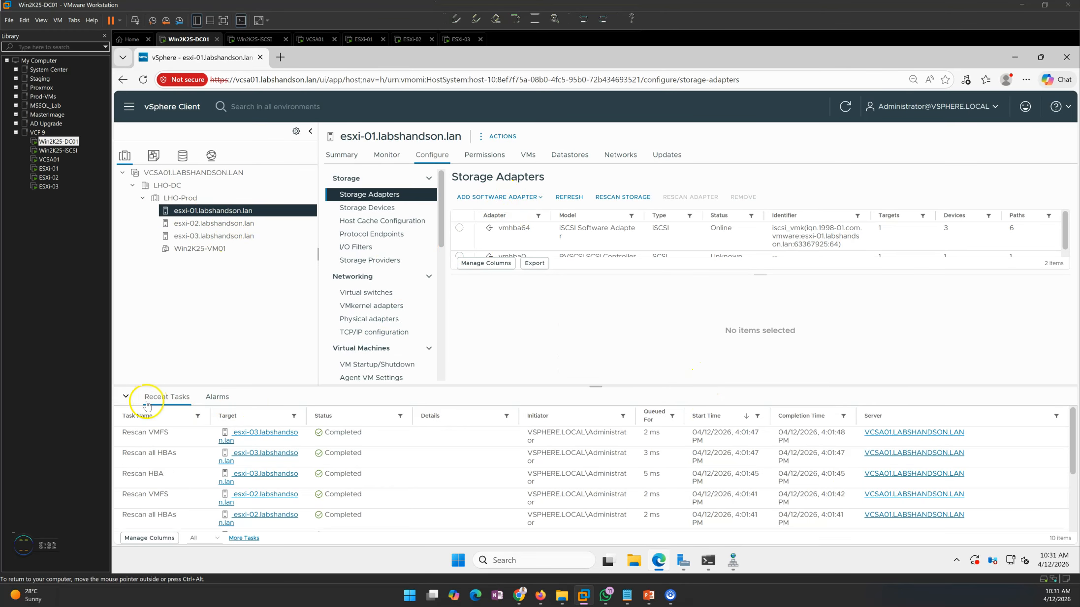
pyautogui.click(128, 397)
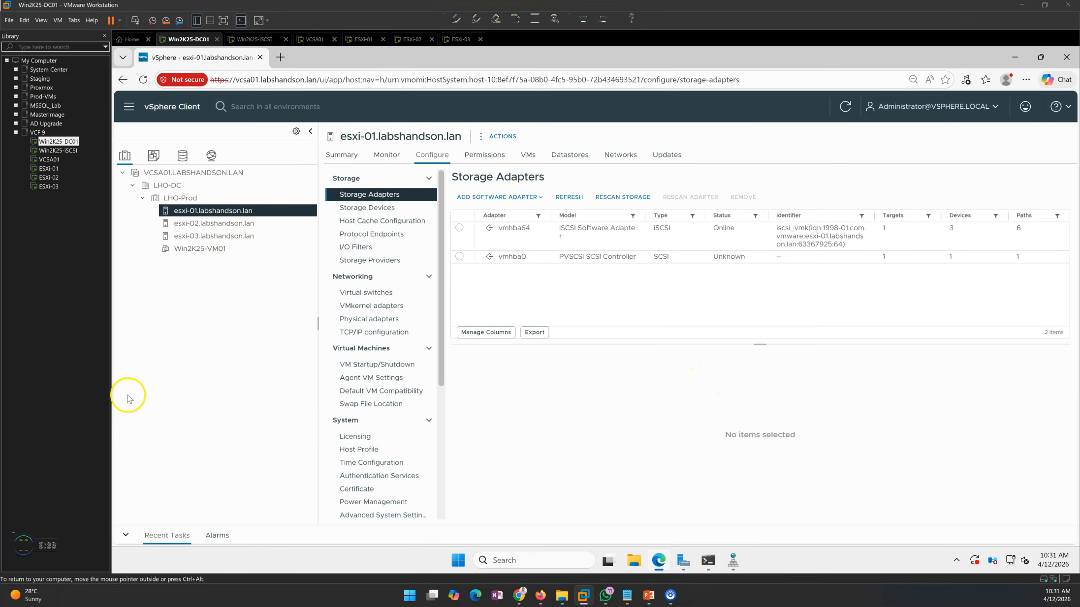
pyautogui.click(382, 208)
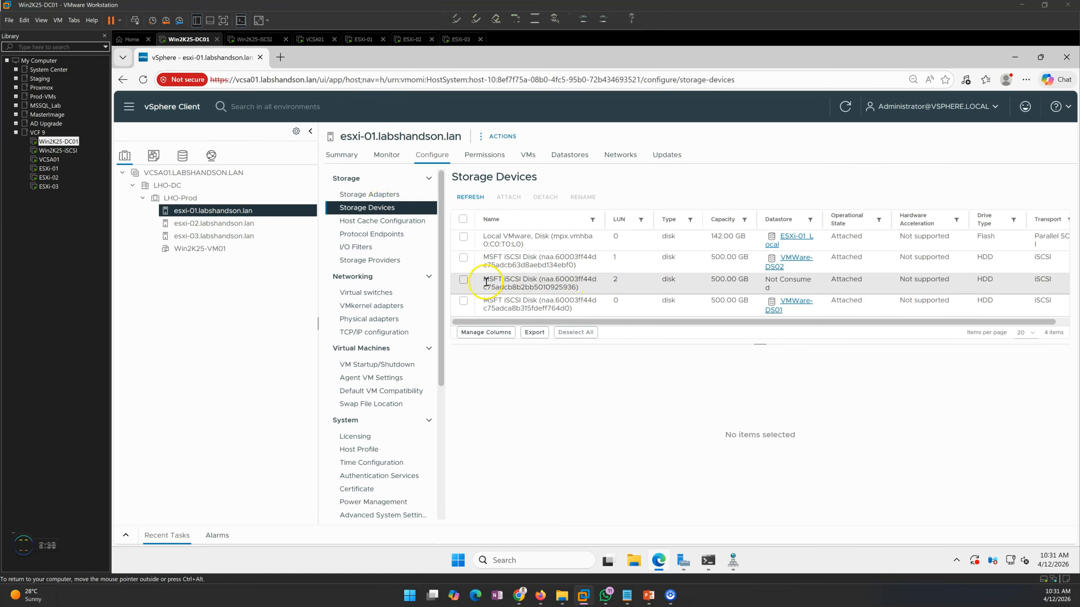
pyautogui.click(463, 281)
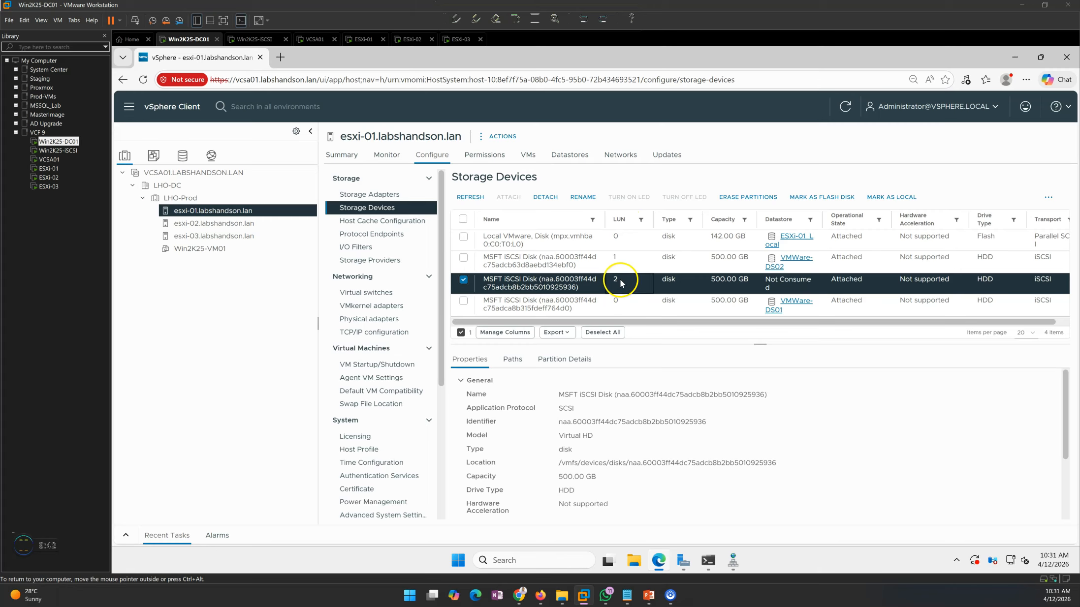
pyautogui.click(621, 283)
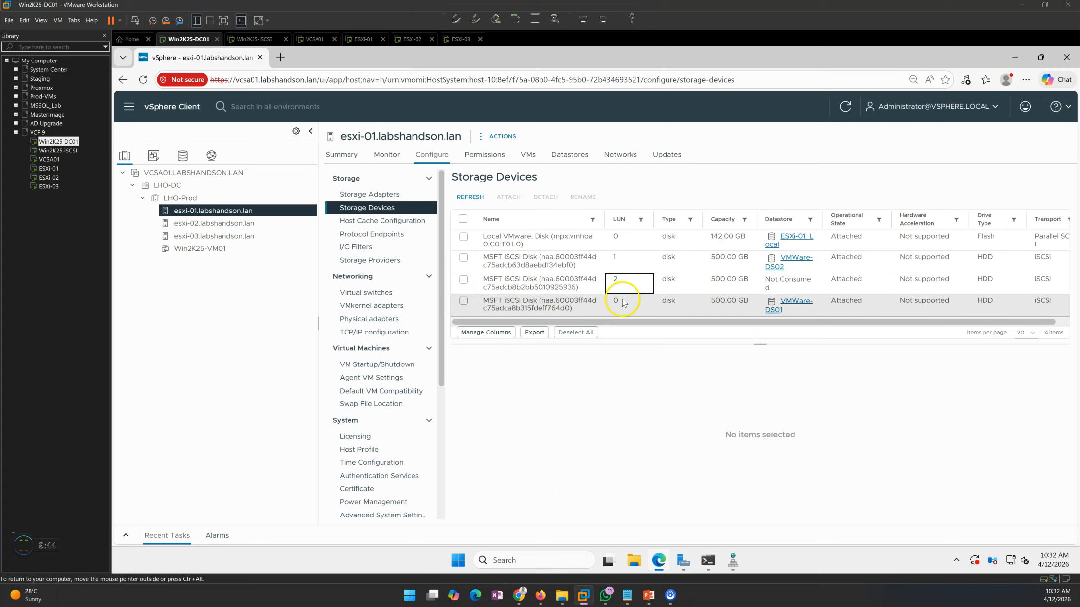
pyautogui.click(463, 279)
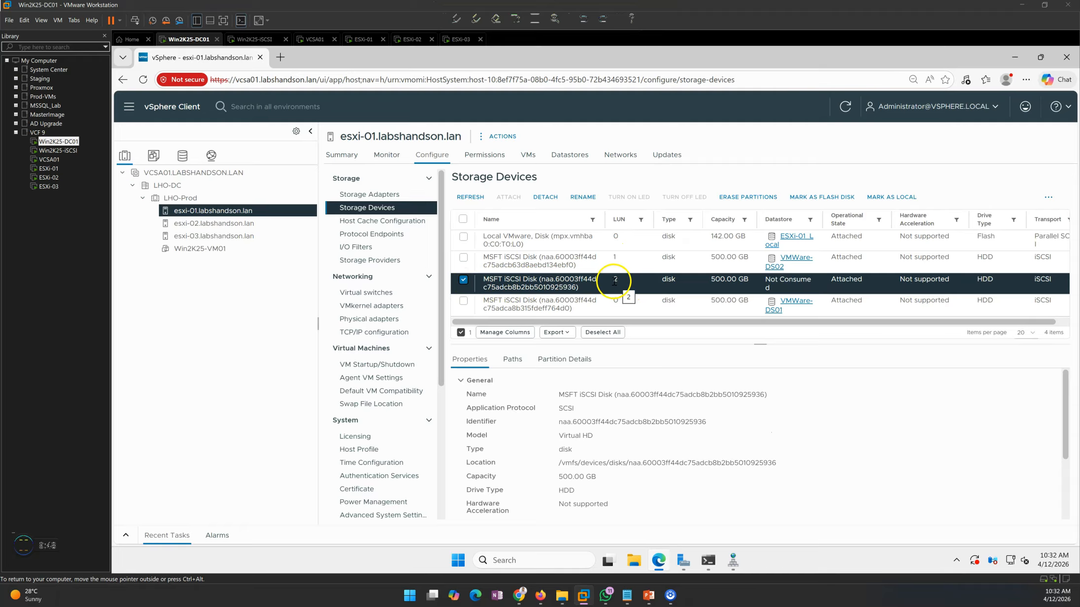
# Examine the LUN 2 iSCSI disk on esxi-02 and esxi-03, plus esxi-03's storage adapters and existing datastores
pyautogui.click(233, 222)
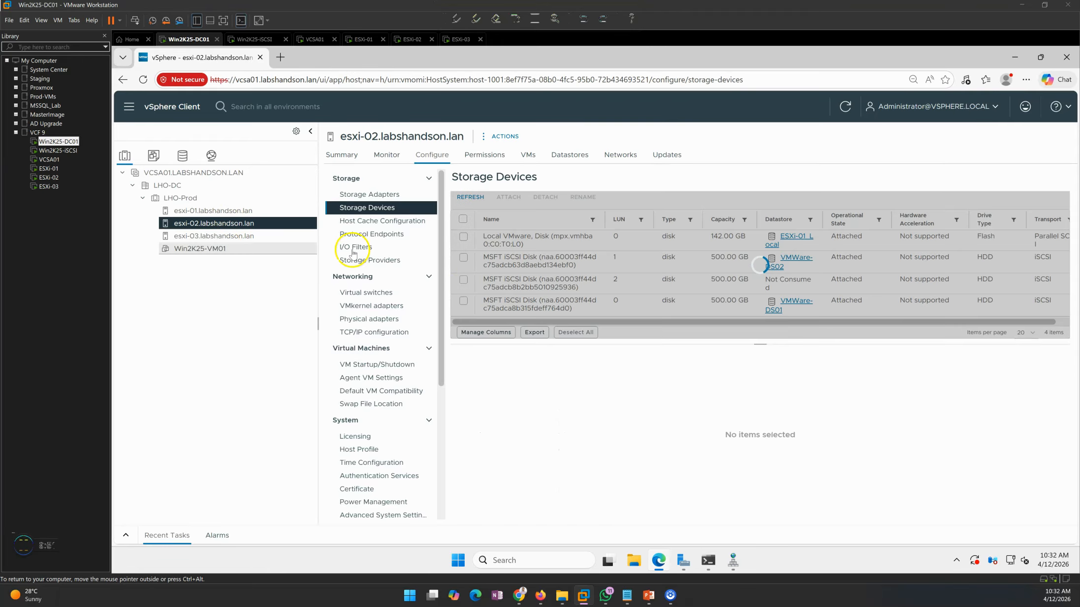
pyautogui.click(463, 281)
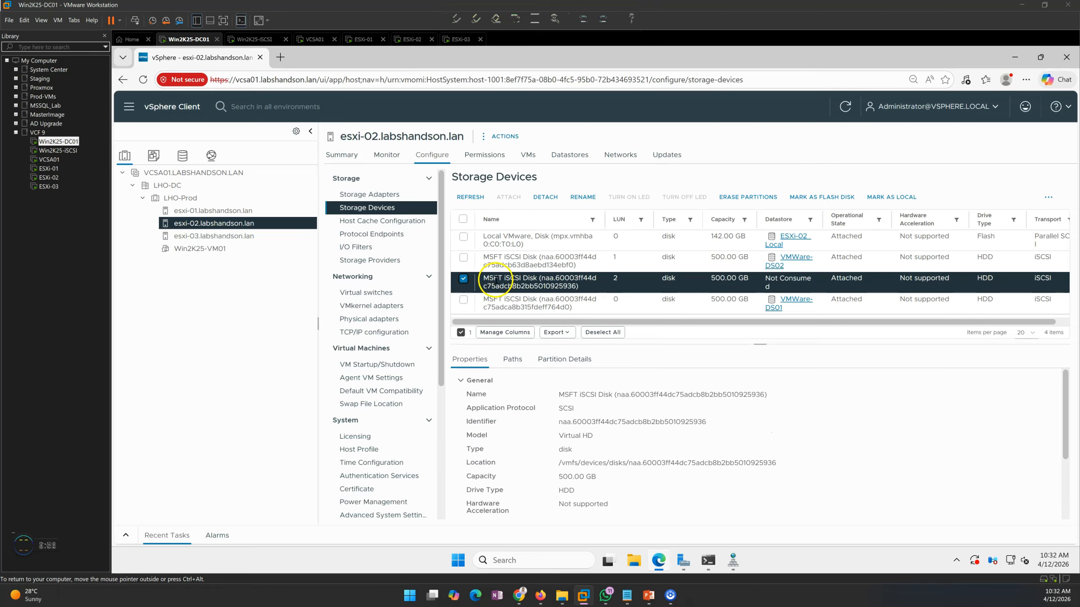
pyautogui.click(206, 238)
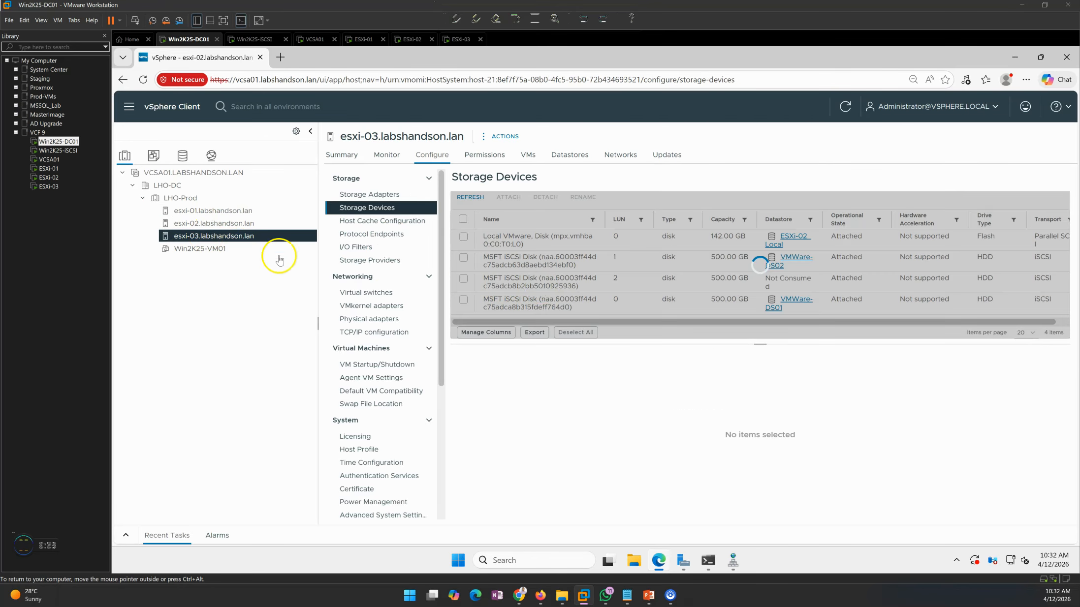
pyautogui.click(462, 281)
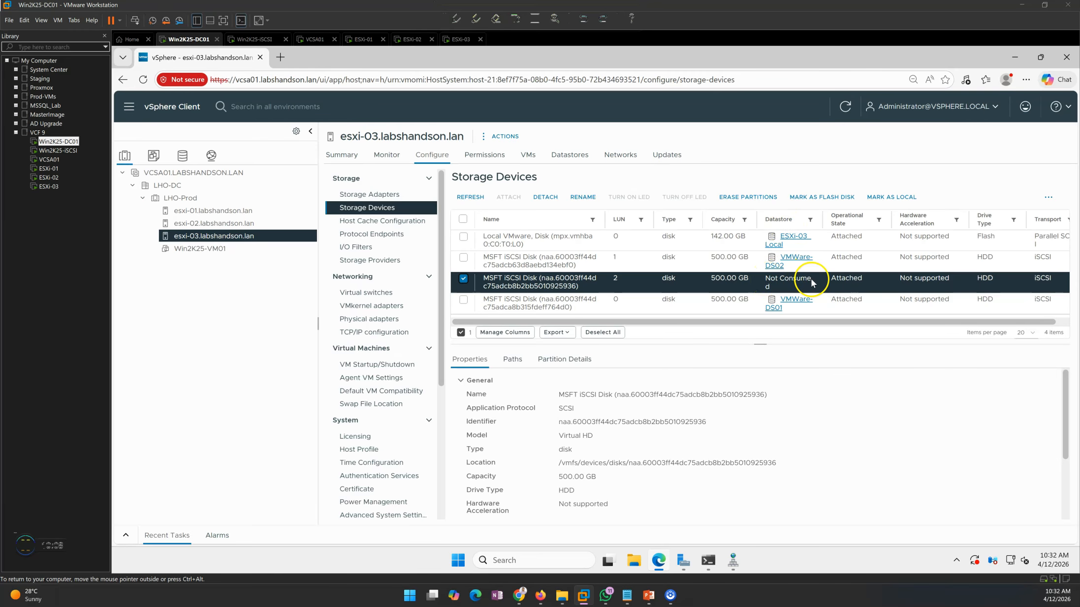
pyautogui.click(383, 196)
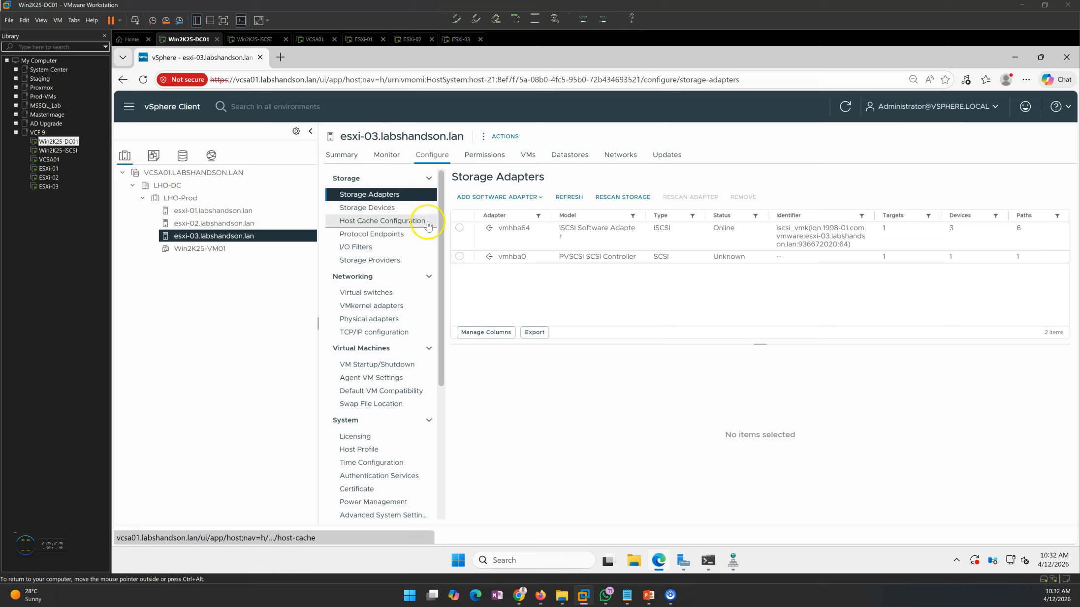
pyautogui.click(583, 160)
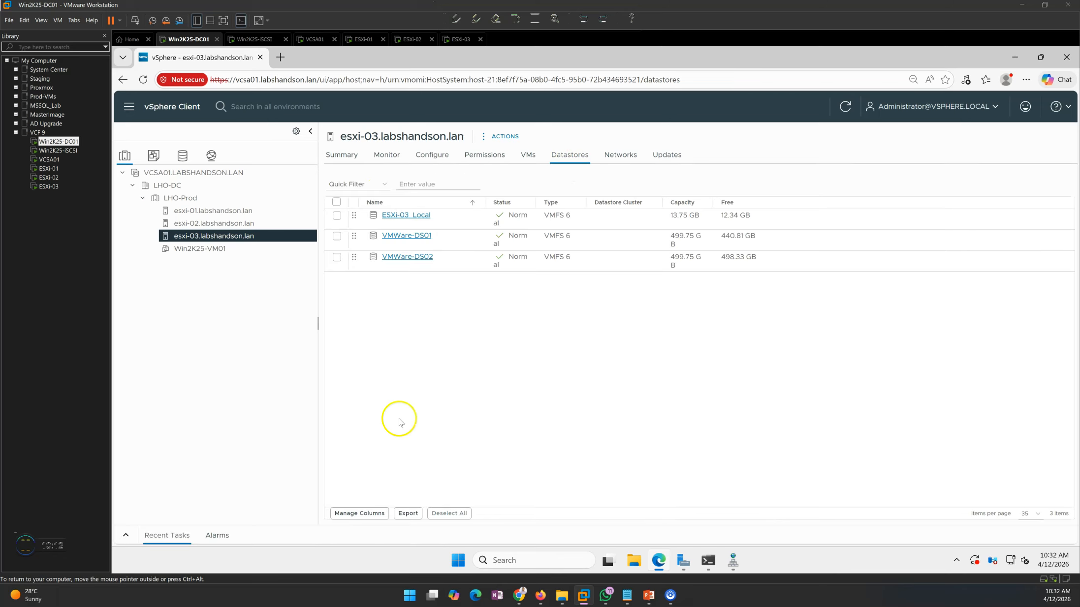
# Start creating a new datastore on host esxi-01.labshandson.lan
pyautogui.click(211, 212)
pyautogui.rightClick(210, 212)
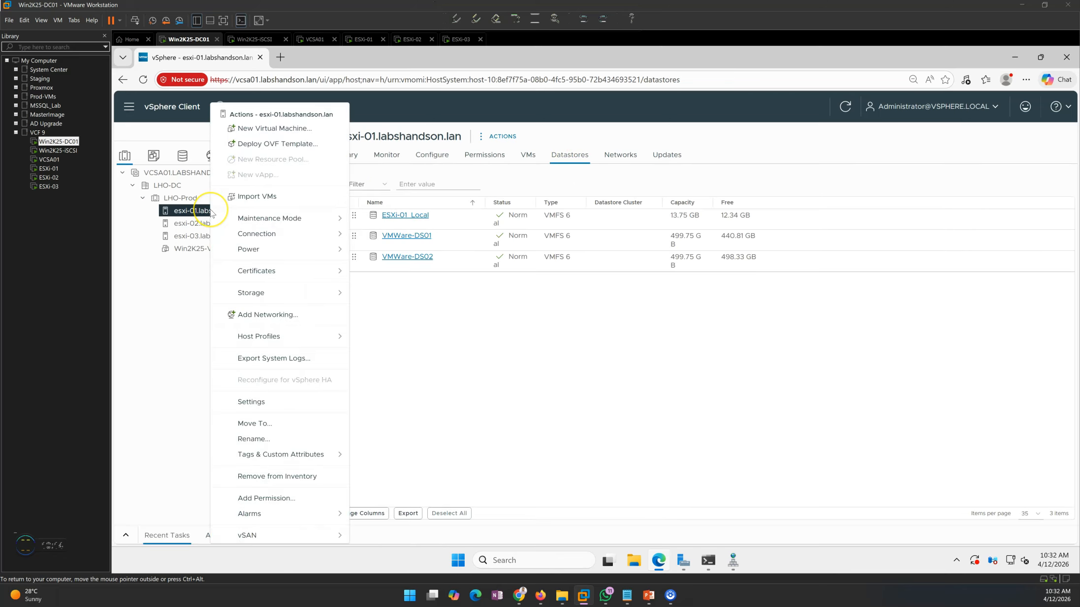
pyautogui.moveTo(267, 297)
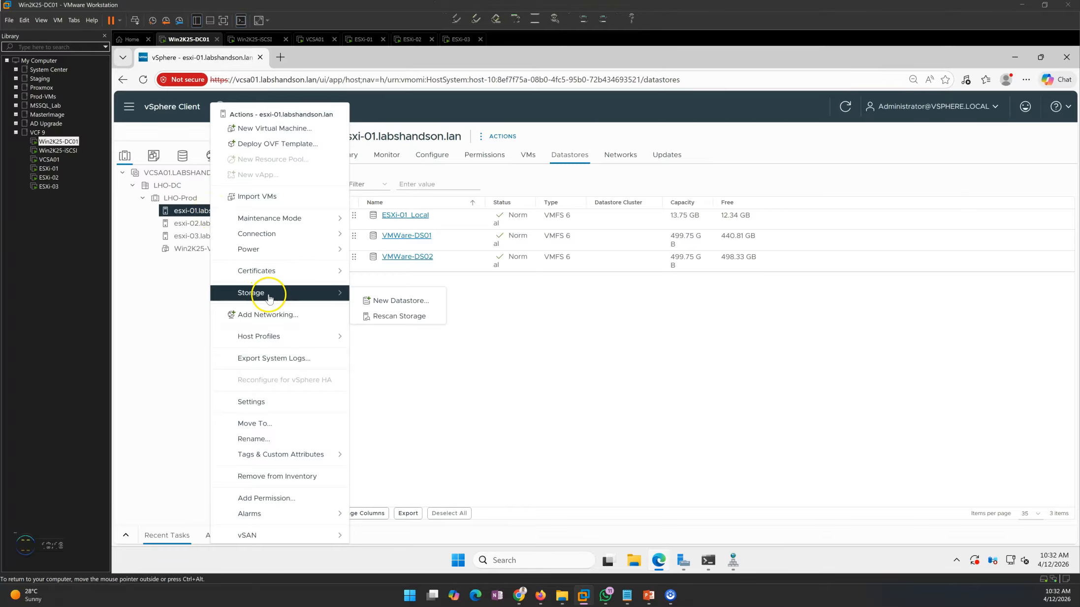
pyautogui.click(397, 301)
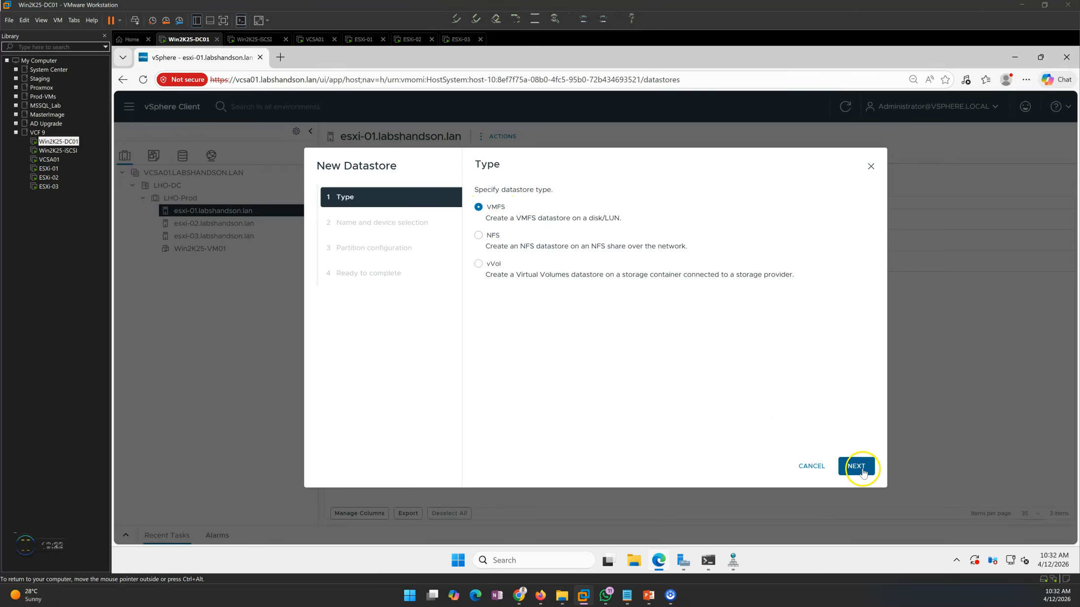
# Switch to the PowerPoint slide show, review the slide on types of datastores in vSphere, and return to the New Datastore wizard
pyautogui.moveTo(648, 595)
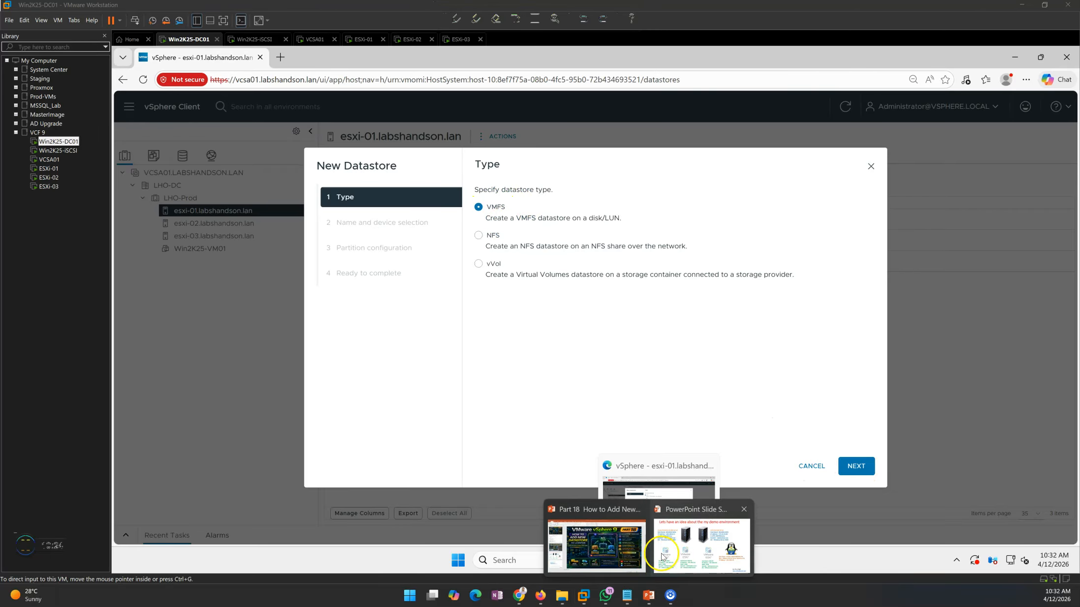
pyautogui.click(591, 549)
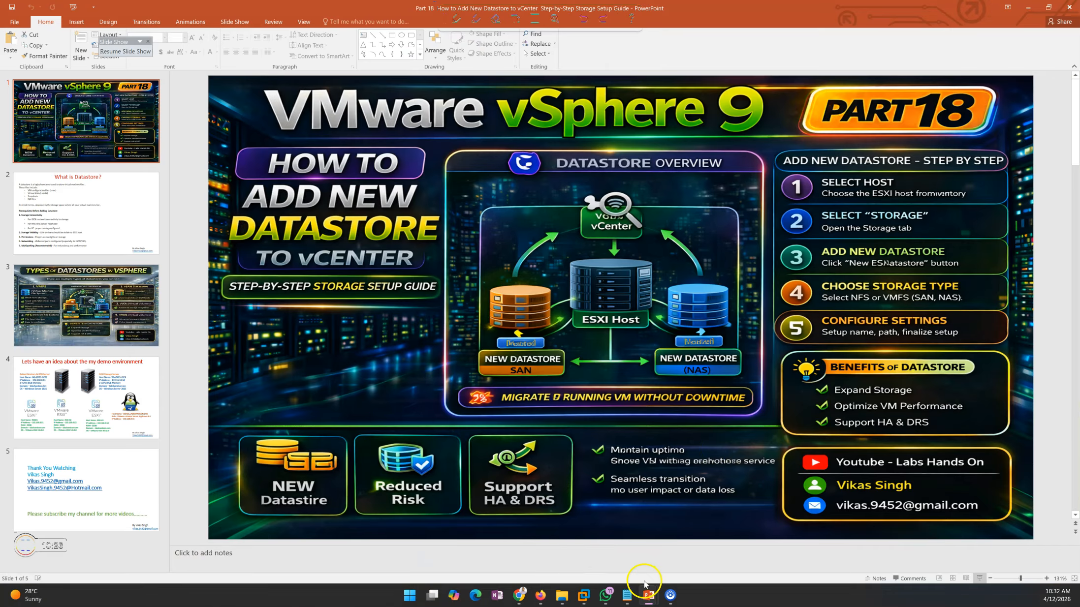
pyautogui.moveTo(644, 584)
pyautogui.click(694, 550)
pyautogui.press('Left')
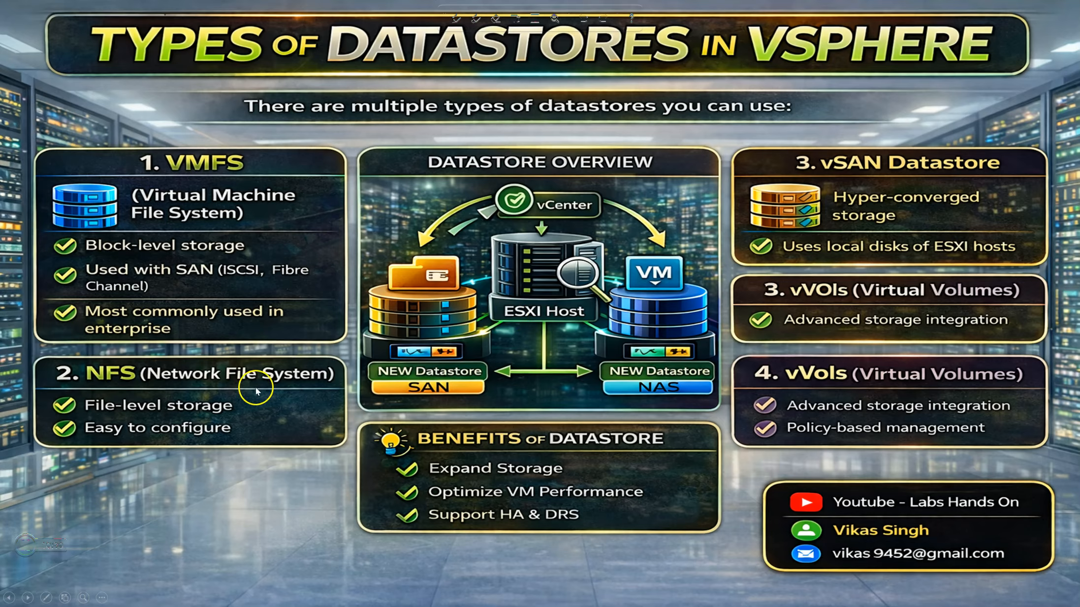
pyautogui.hotkey('alt', 'Tab')
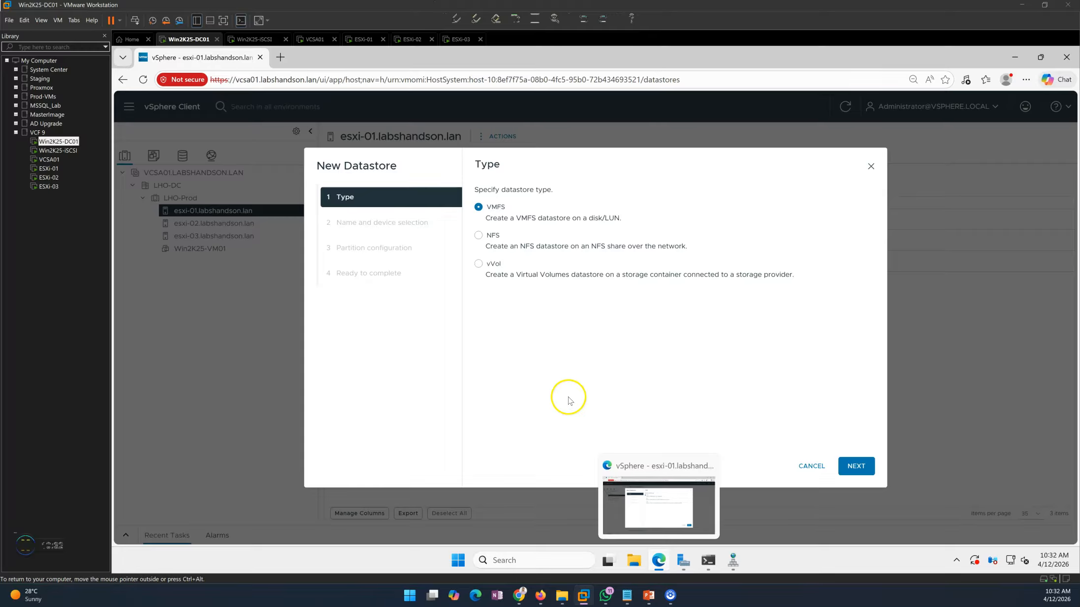